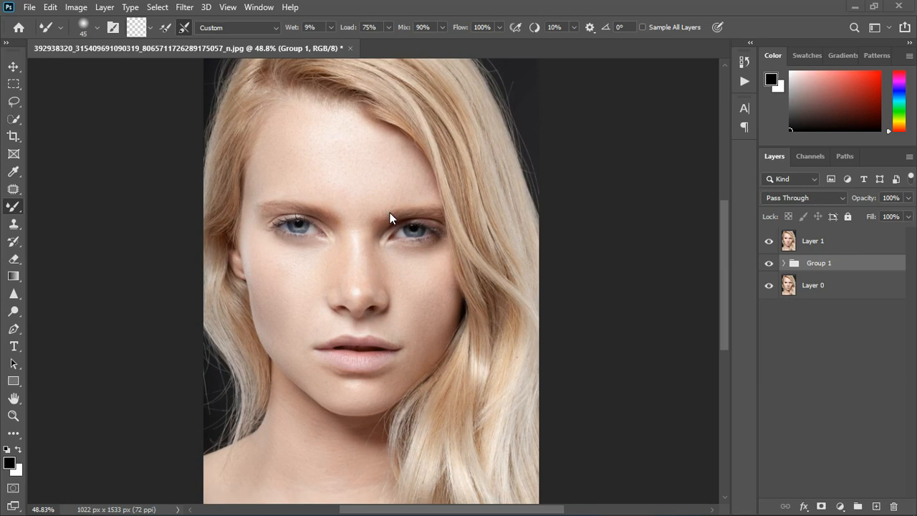
# Switch from the Mixer Brush to the standard Brush tool.
pyautogui.rightClick(13, 209)
pyautogui.click(49, 208)
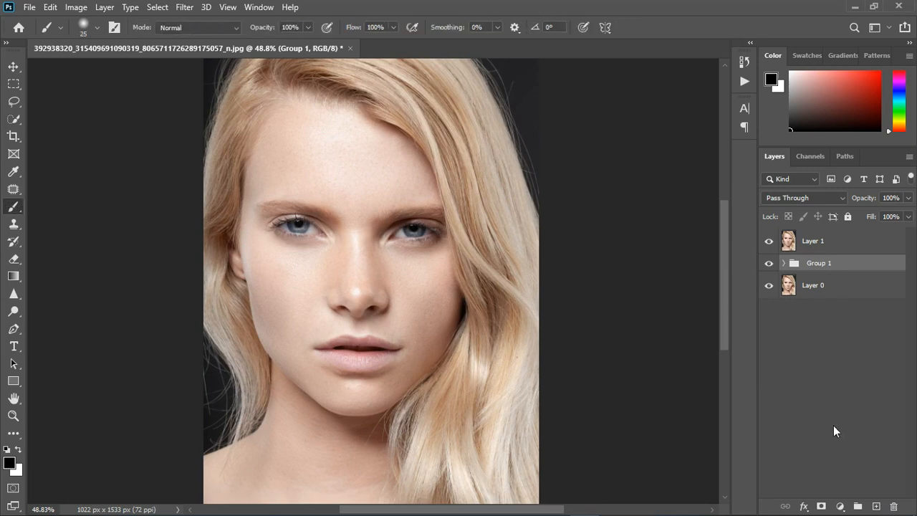
pyautogui.click(840, 506)
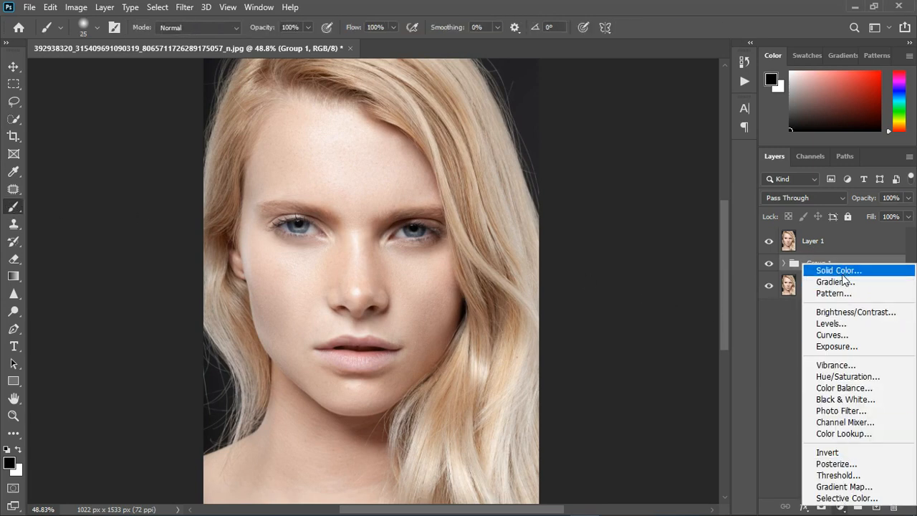
pyautogui.click(753, 336)
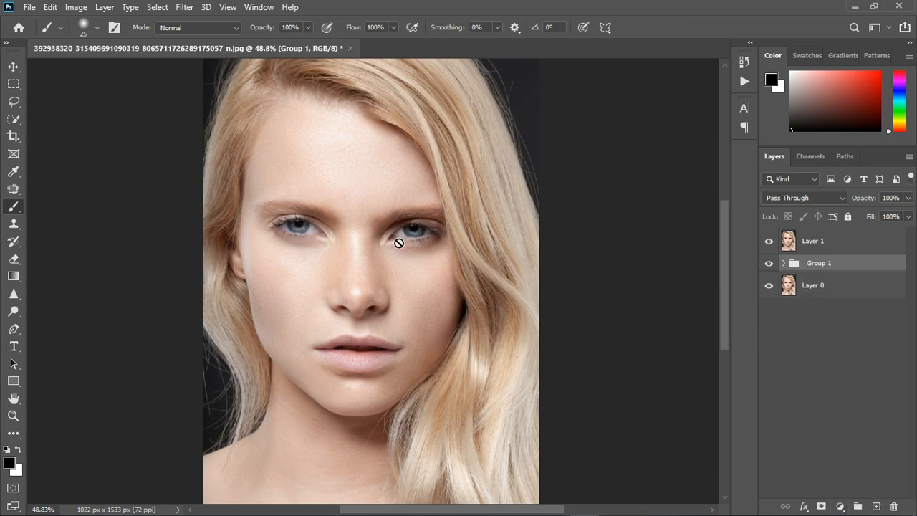
pyautogui.scroll(-1, 396, 270)
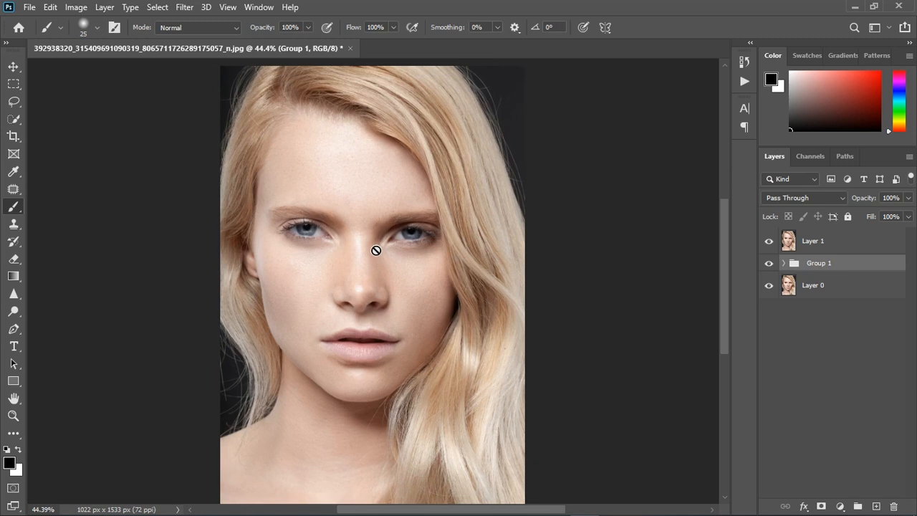
pyautogui.scroll(2, 376, 250)
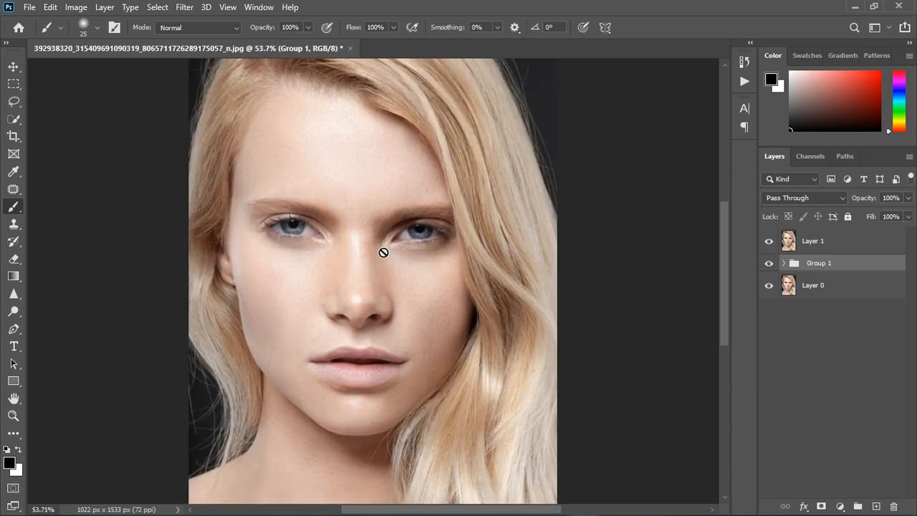
pyautogui.scroll(-1, 384, 254)
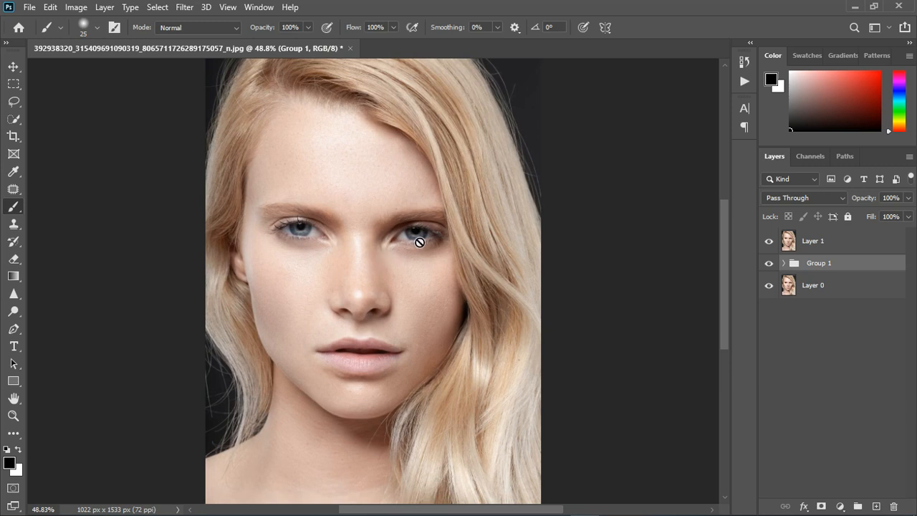
# Compare the portrait with Layer 1 and Group 1 hidden and shown.
pyautogui.click(854, 249)
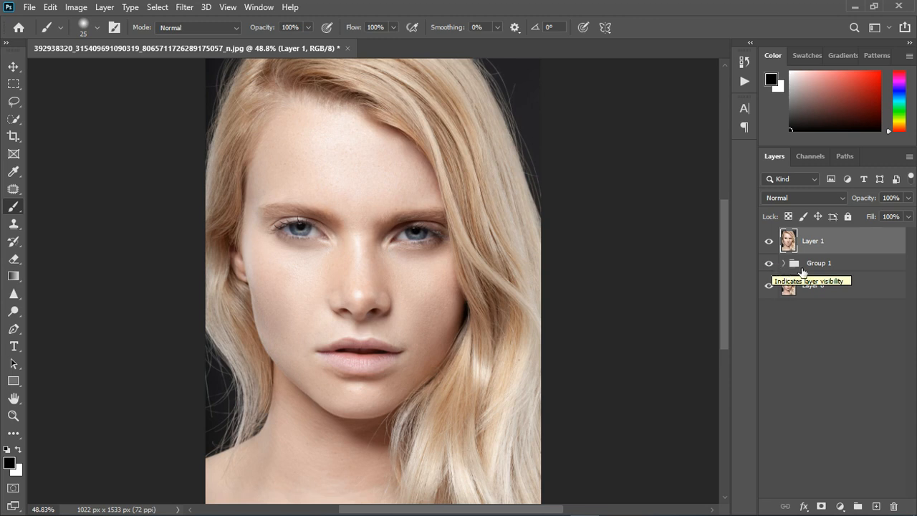
pyautogui.click(839, 272)
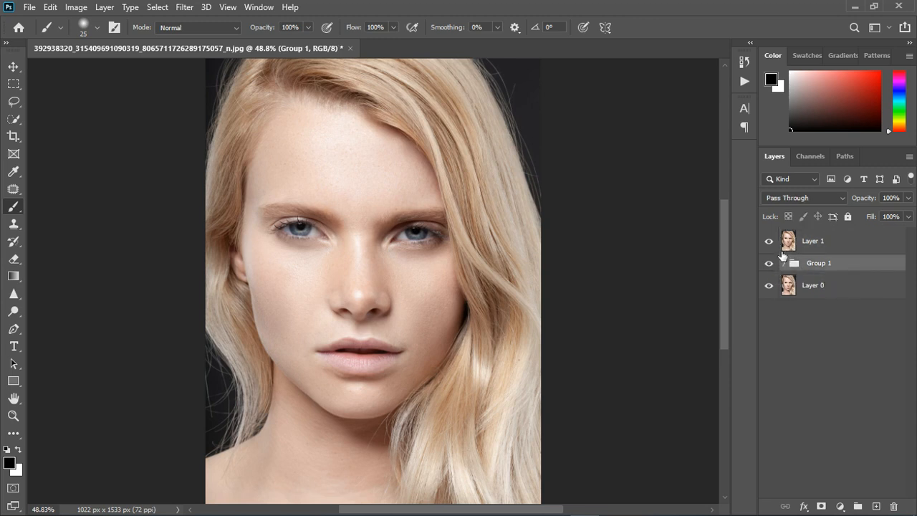
pyautogui.click(769, 241)
pyautogui.click(769, 263)
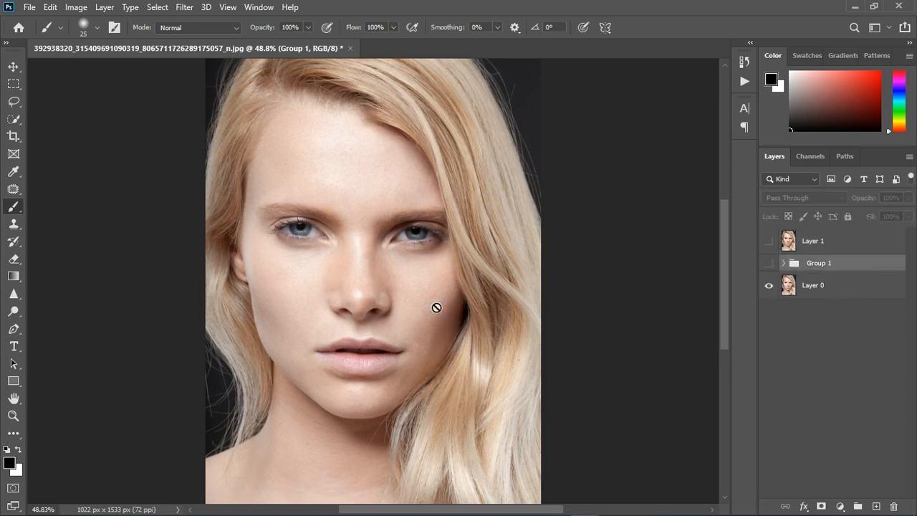
pyautogui.click(769, 263)
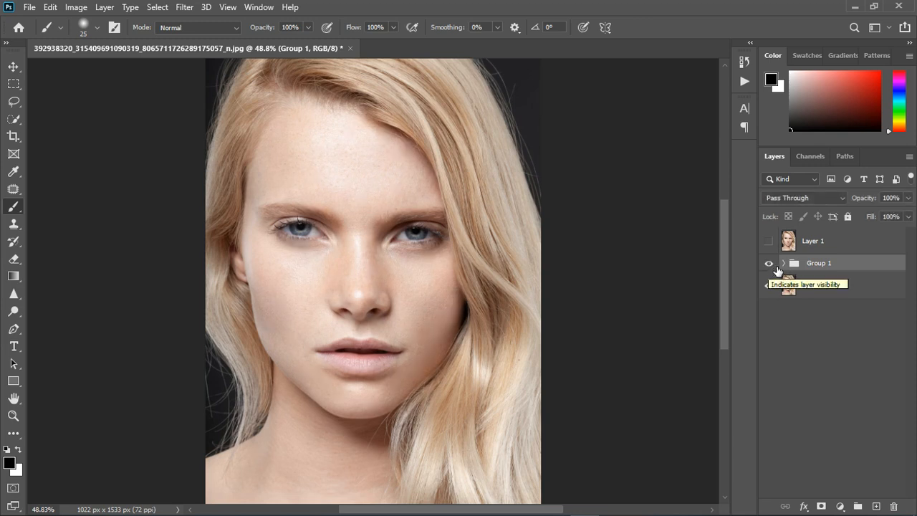
pyautogui.click(769, 242)
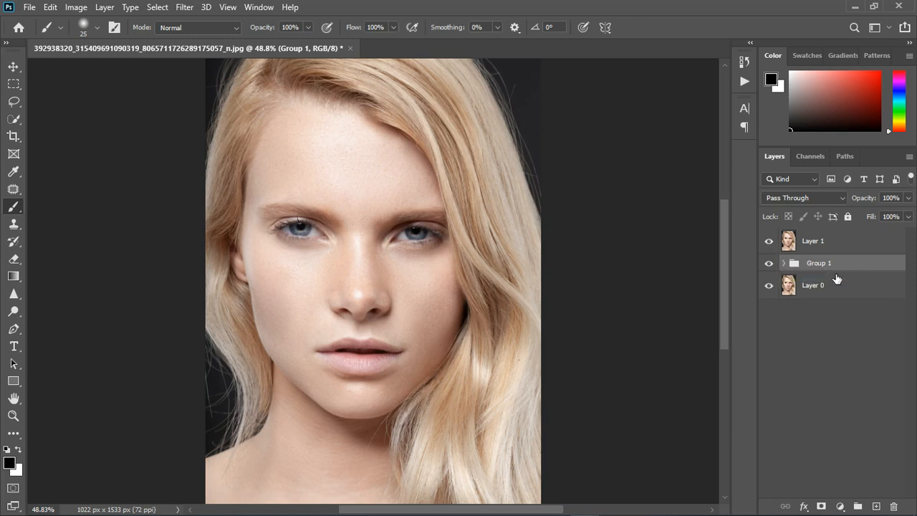
# Delete Group 1 and check the effect of Layer 1 on the portrait by hiding and showing it.
pyautogui.click(840, 248)
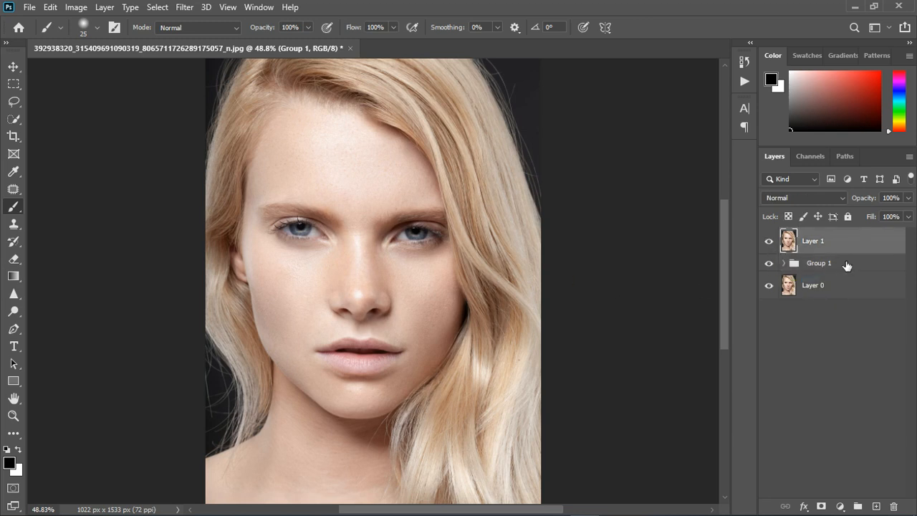
pyautogui.click(848, 269)
pyautogui.press('Delete')
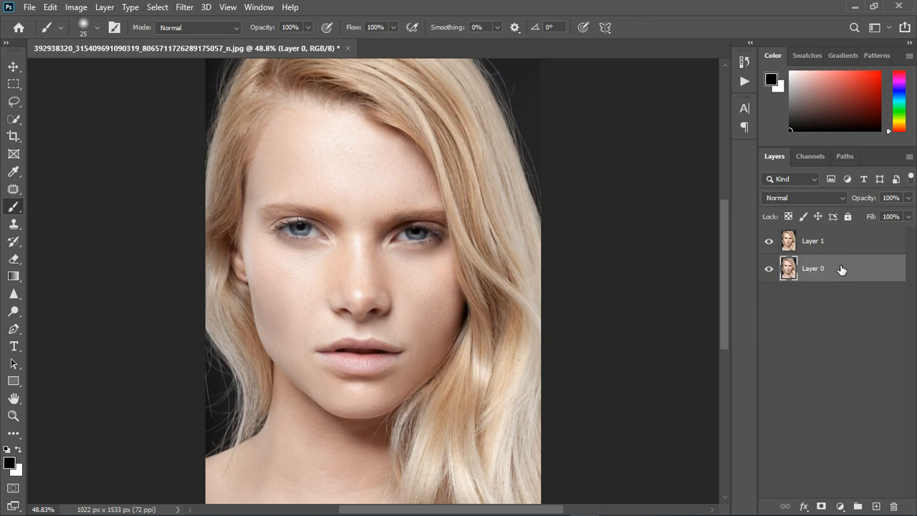
pyautogui.click(847, 255)
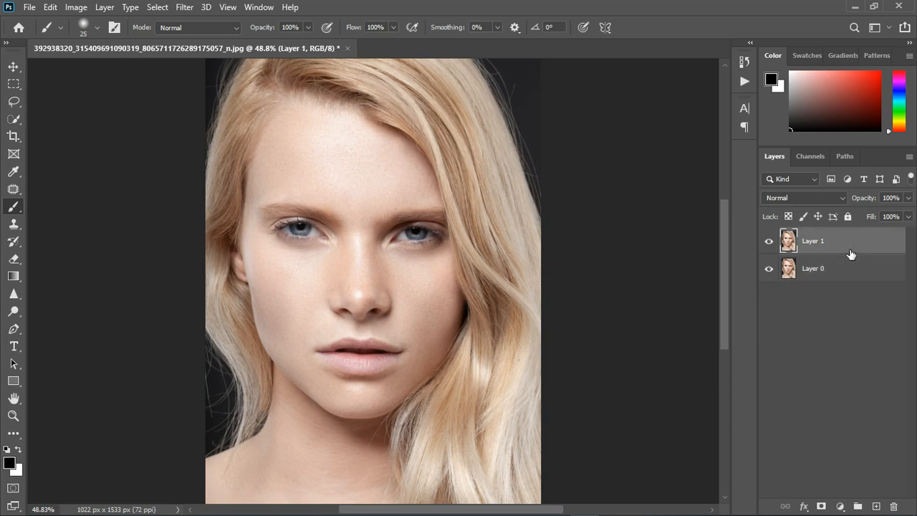
pyautogui.click(771, 243)
pyautogui.click(770, 242)
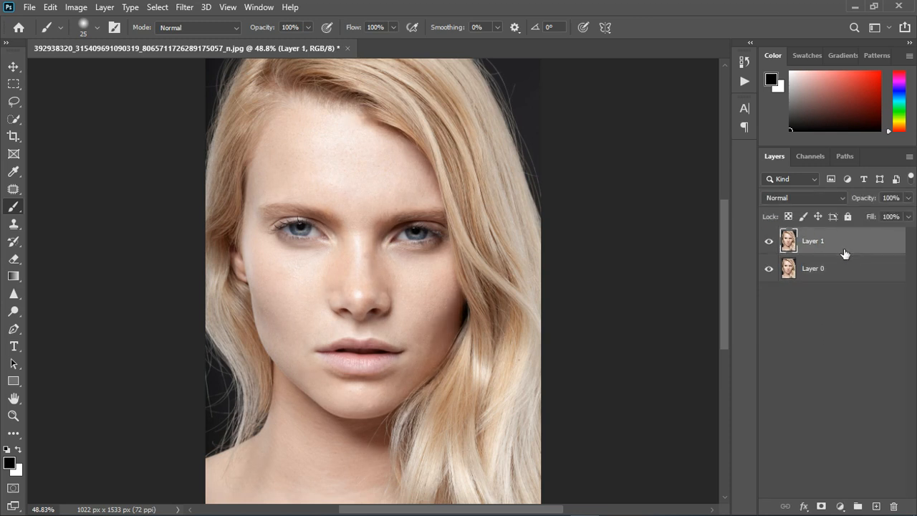
# Add an Exposure adjustment layer above Layer 1 and set its gamma correction to 0.83.
pyautogui.click(841, 511)
pyautogui.click(848, 348)
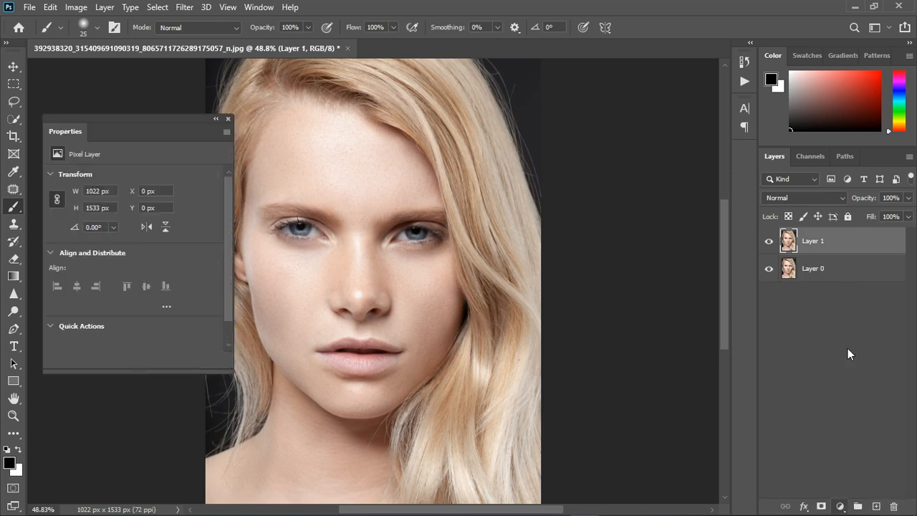
pyautogui.moveTo(154, 121); pyautogui.dragTo(656, 139)
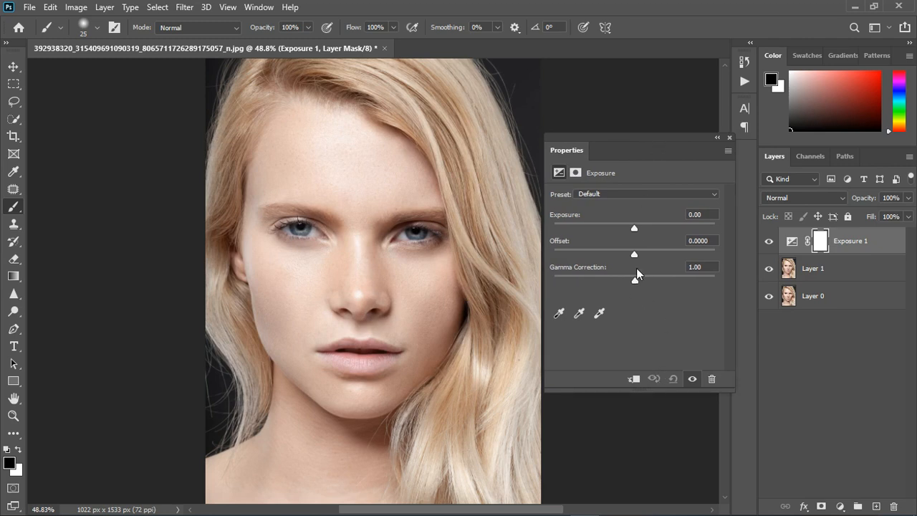
pyautogui.moveTo(638, 281); pyautogui.dragTo(645, 281)
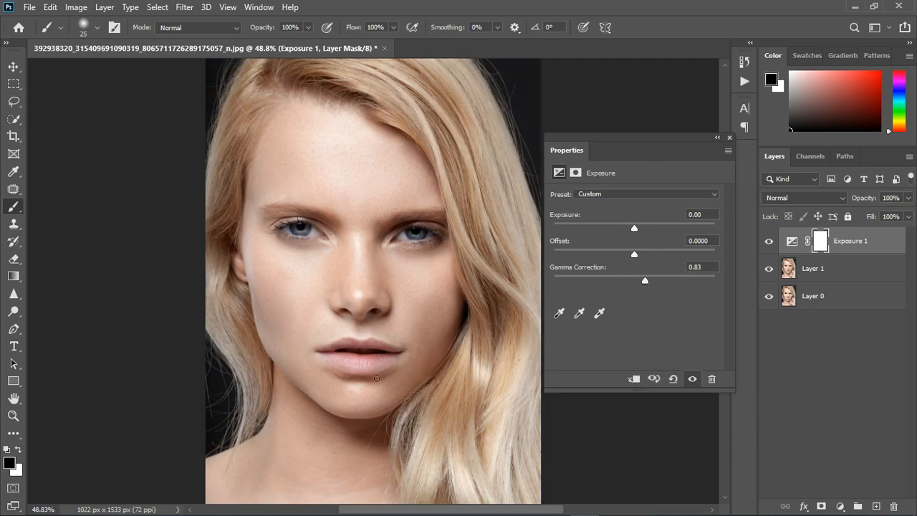
pyautogui.click(729, 137)
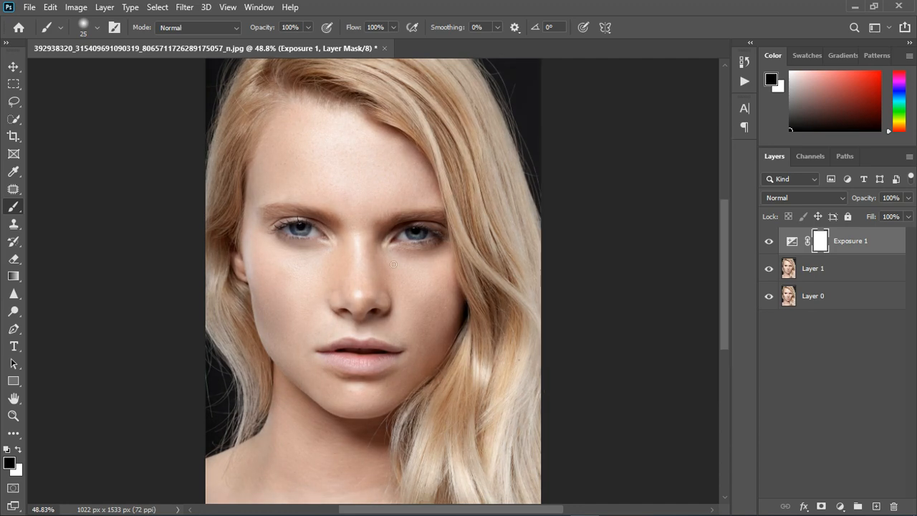
# Compare the face up close with the Exposure adjustment layer hidden and shown.
pyautogui.scroll(5, 313, 283)
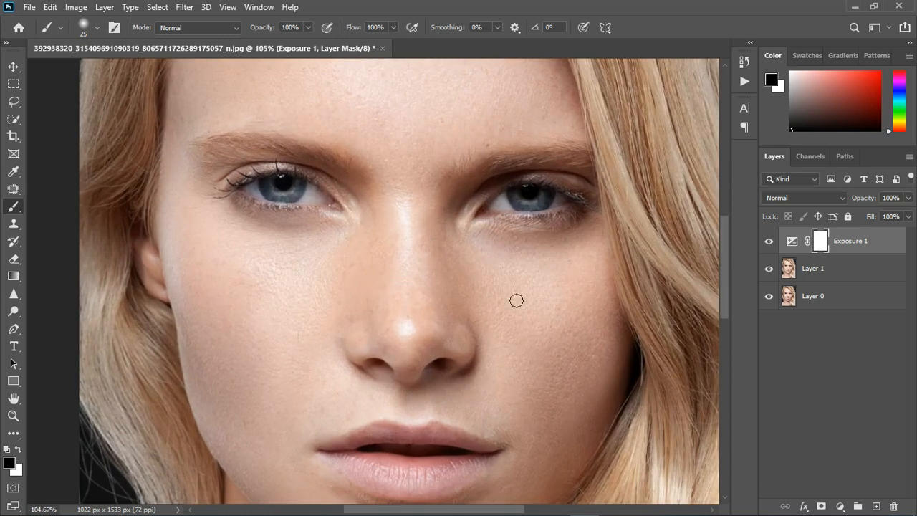
pyautogui.click(770, 242)
pyautogui.click(770, 242)
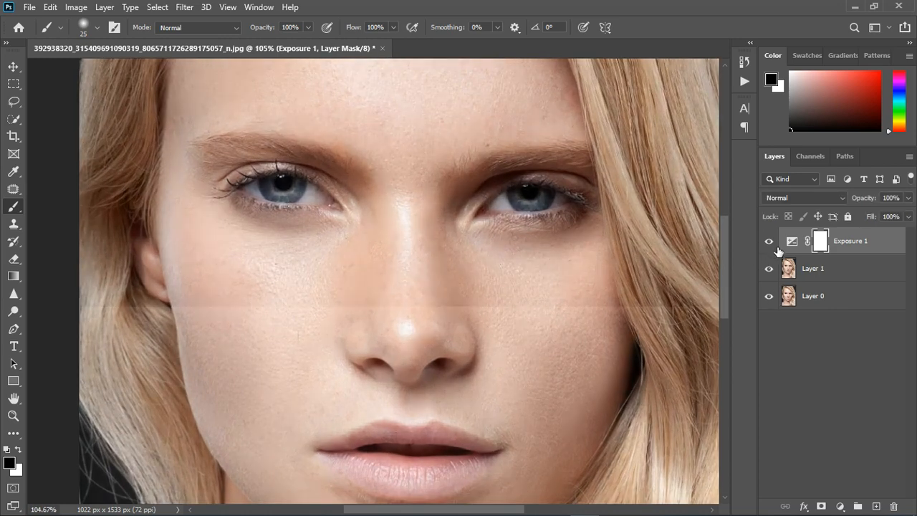
pyautogui.scroll(-5, 468, 263)
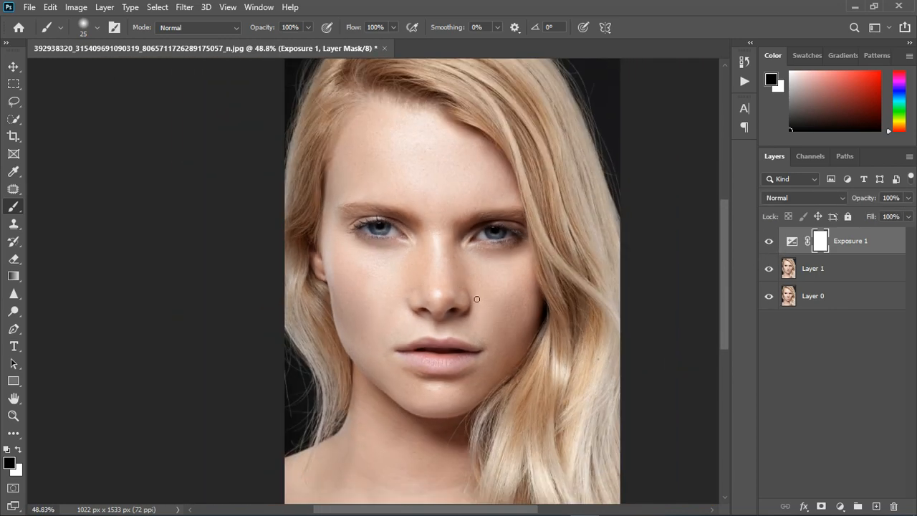
pyautogui.scroll(-2, 473, 301)
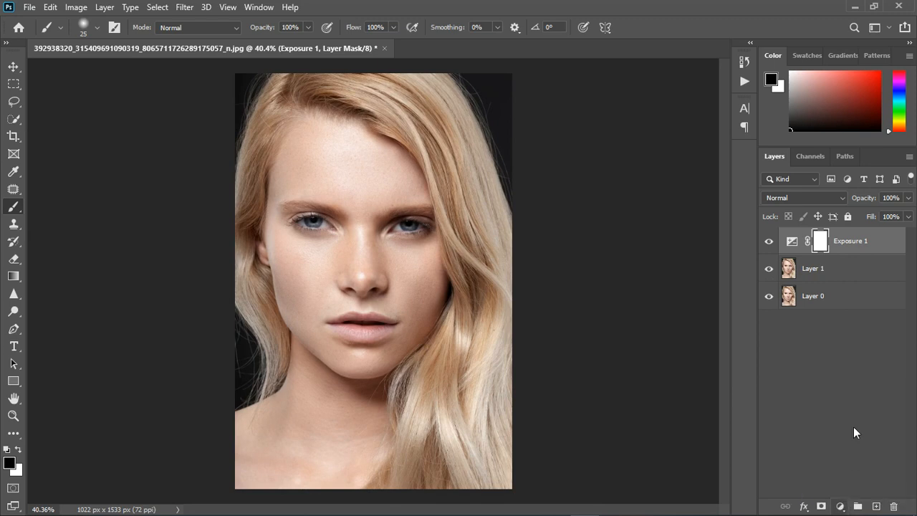
# Stamp all visible layers into a new top layer and select its skin tones with Color Range, sampling forehead, cheek and neck at fuzziness 48.
pyautogui.hotkey('ctrl', 'shift', 'alt', 'e')
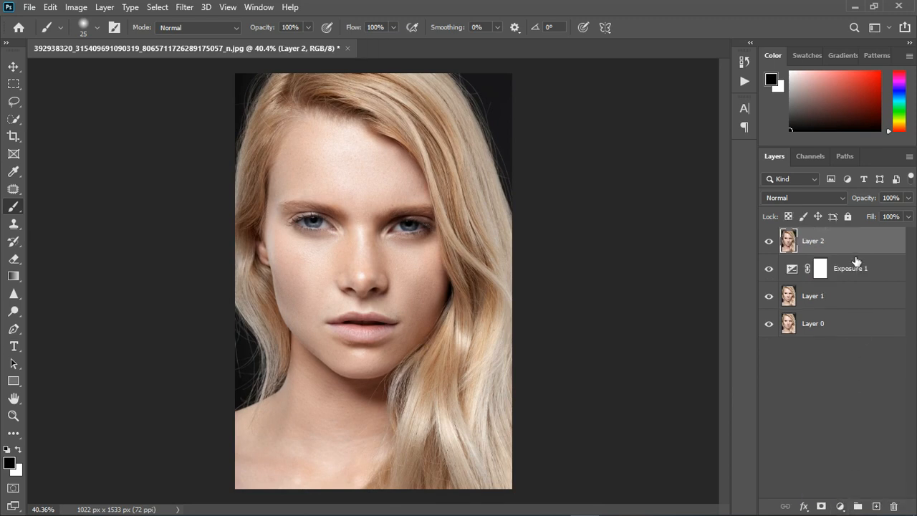
pyautogui.click(182, 9)
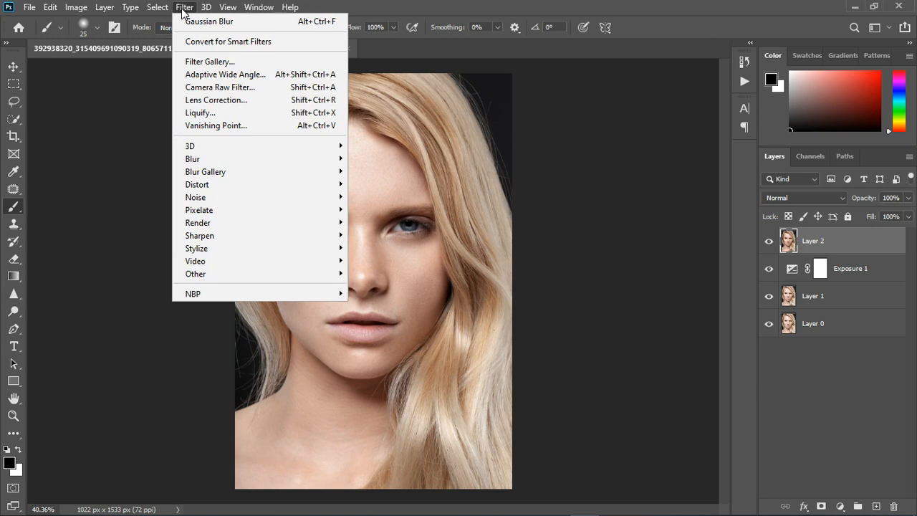
pyautogui.moveTo(160, 11)
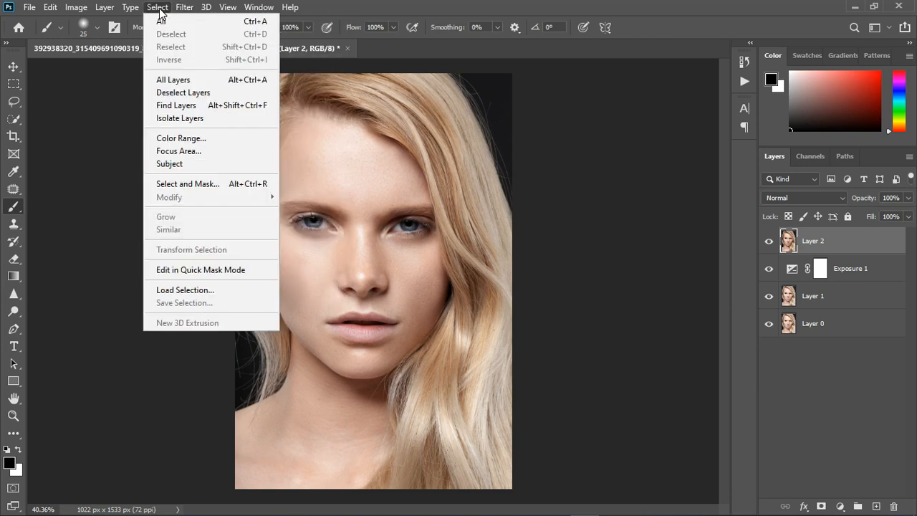
pyautogui.click(181, 138)
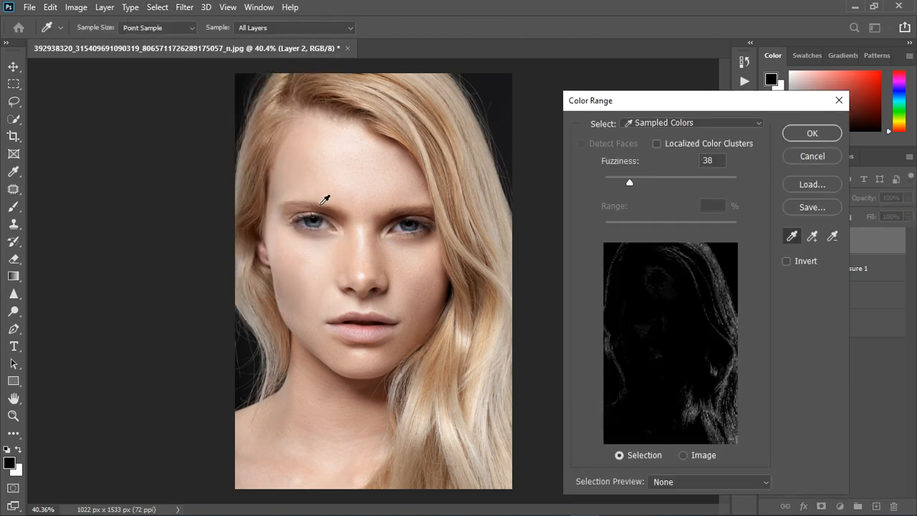
pyautogui.click(338, 170)
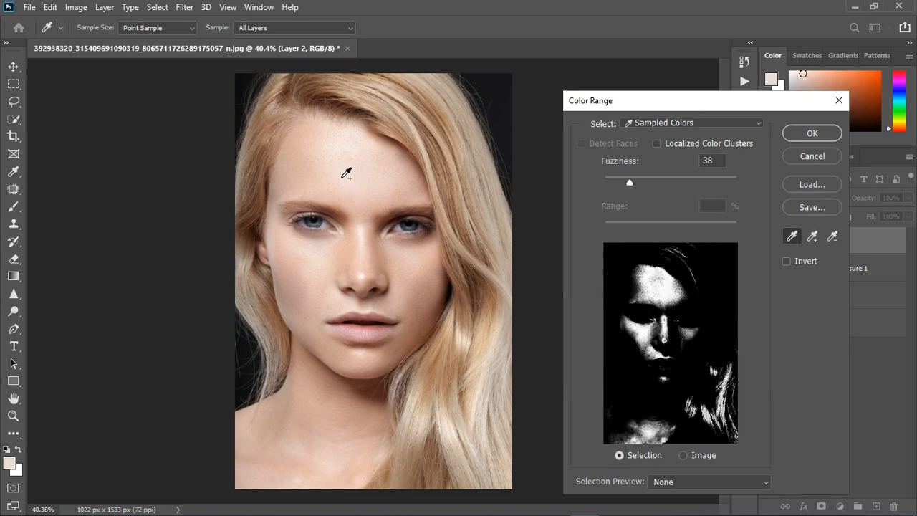
pyautogui.keyDown('shift'); pyautogui.click(387, 198); pyautogui.keyUp('shift')
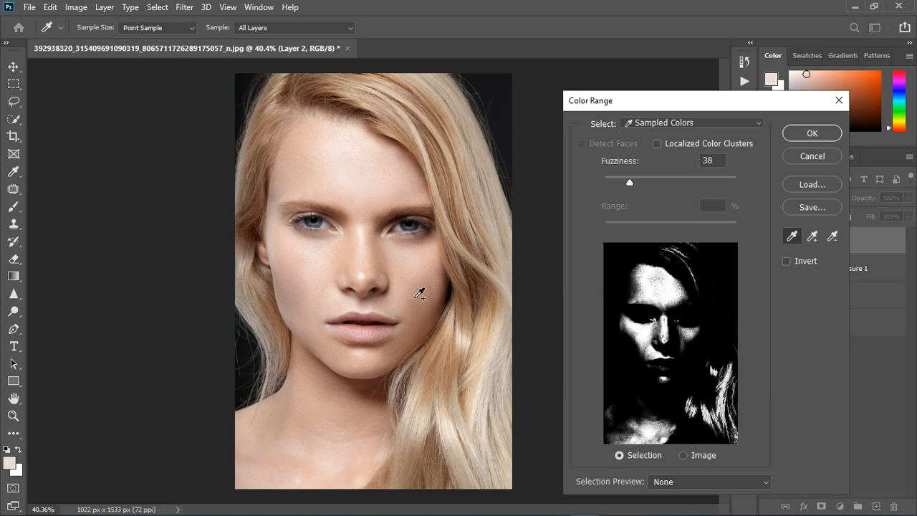
pyautogui.keyDown('shift'); pyautogui.click(414, 303); pyautogui.keyUp('shift')
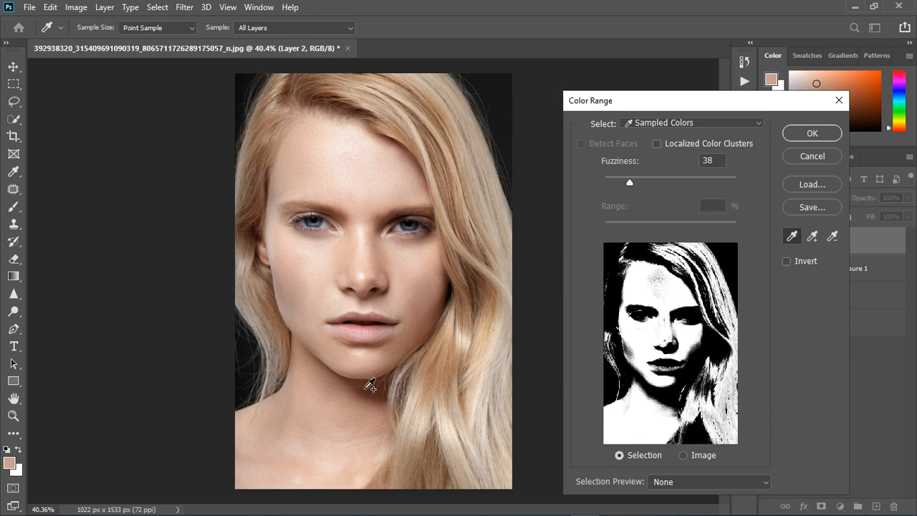
pyautogui.keyDown('shift'); pyautogui.click(322, 399); pyautogui.keyUp('shift')
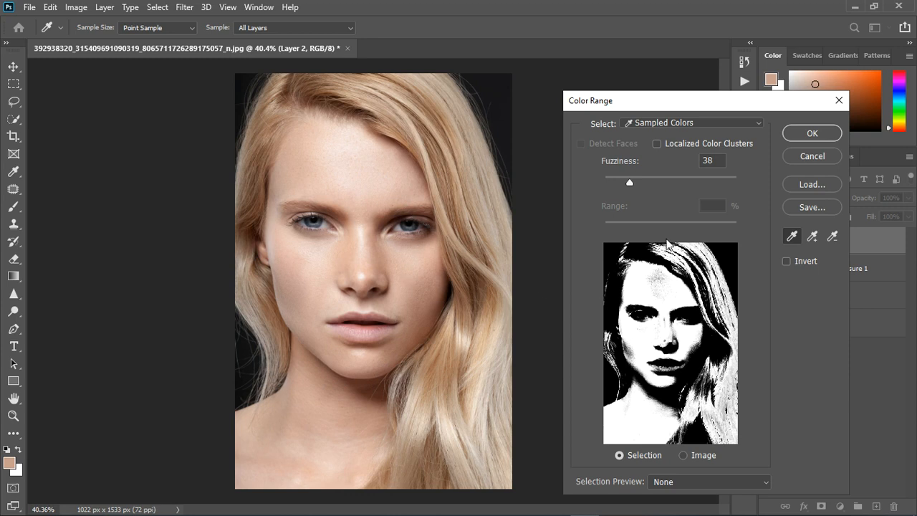
pyautogui.moveTo(631, 183); pyautogui.dragTo(637, 180)
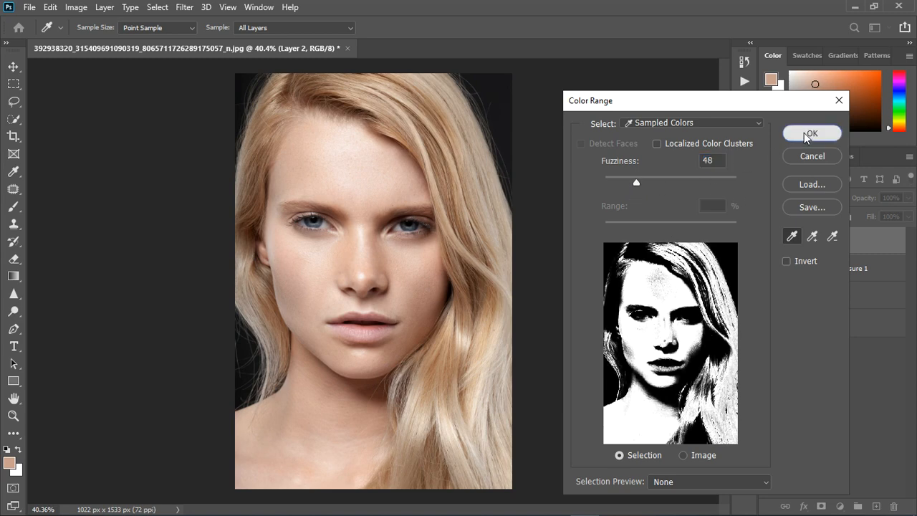
pyautogui.click(812, 134)
pyautogui.press('b')
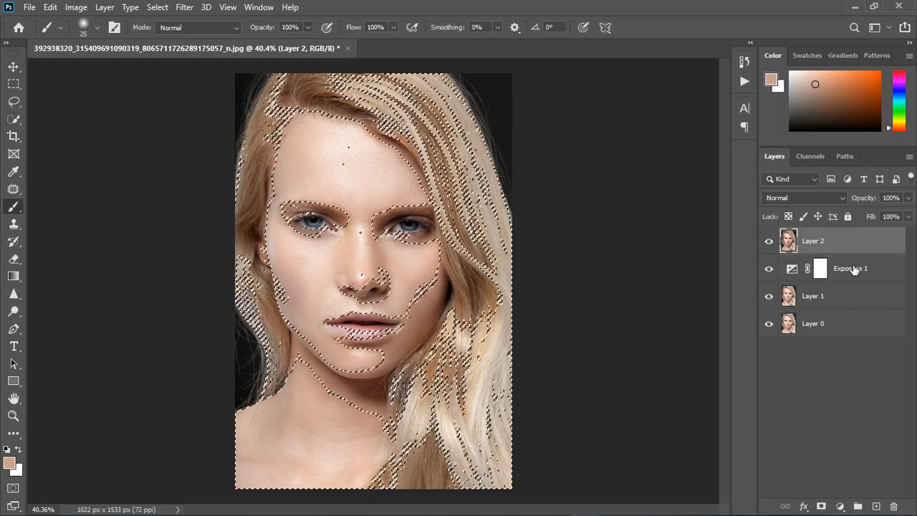
# Add a Hue/Saturation adjustment layer above Layer 2, masked by the skin-tone selection.
pyautogui.click(840, 507)
pyautogui.click(844, 377)
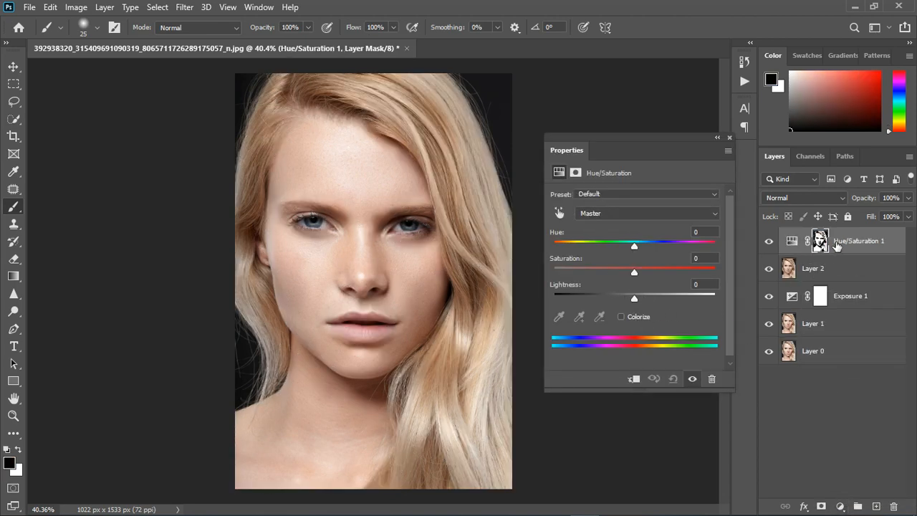
pyautogui.scroll(2, 328, 199)
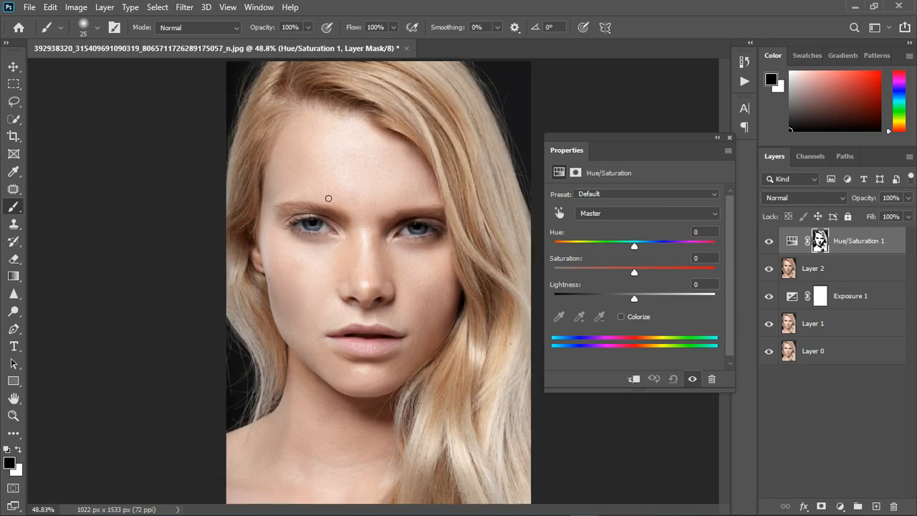
# Target the Reds range of the Hue/Saturation adjustment by sampling the face with the on-image adjustment tool.
pyautogui.scroll(1, 328, 199)
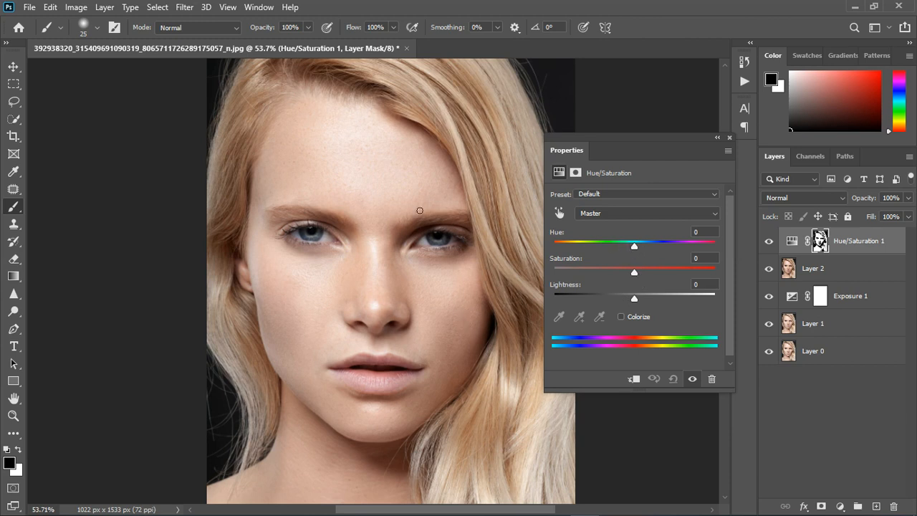
pyautogui.click(558, 213)
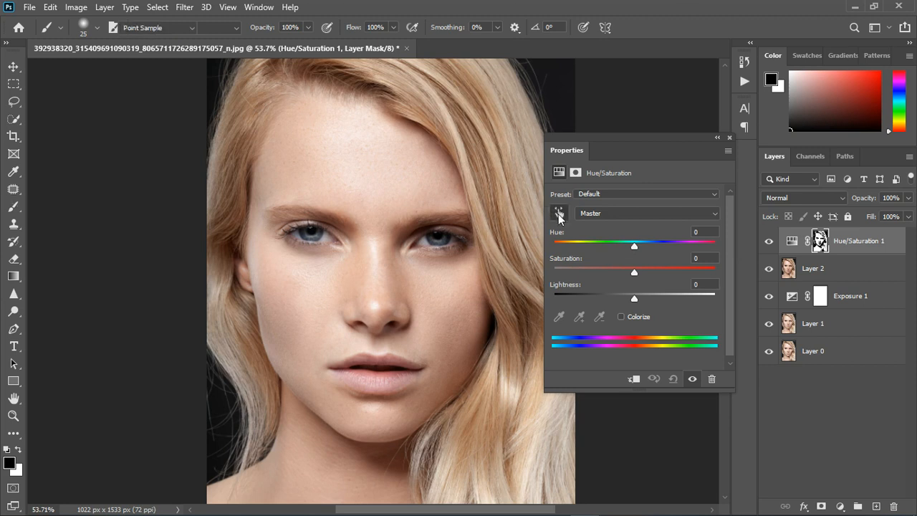
pyautogui.click(444, 181)
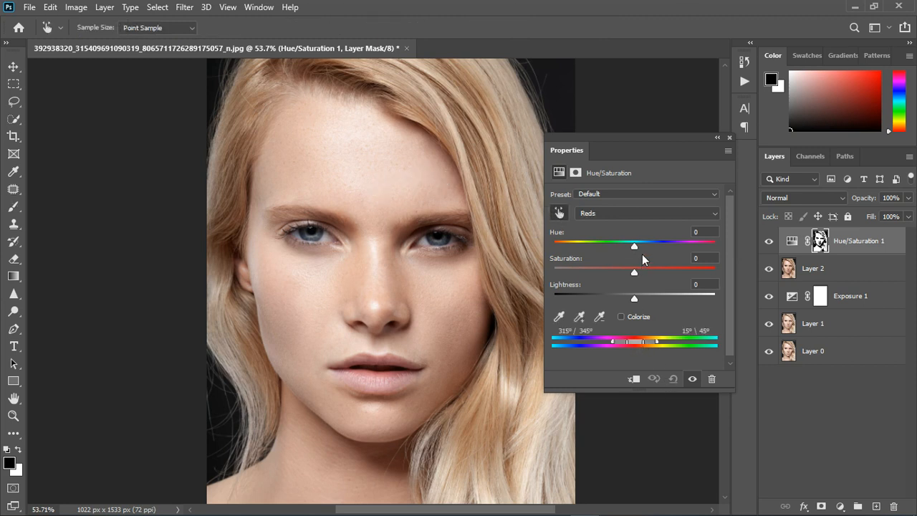
# Swing the Reds hue to +180 and -180 and back to -1 to preview the affected skin areas.
pyautogui.moveTo(635, 246); pyautogui.dragTo(737, 251)
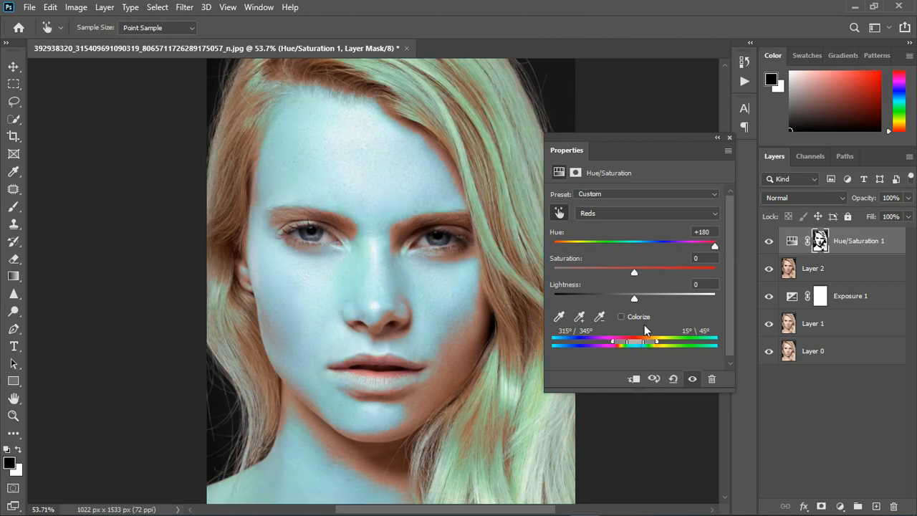
pyautogui.moveTo(499, 252); pyautogui.dragTo(482, 254)
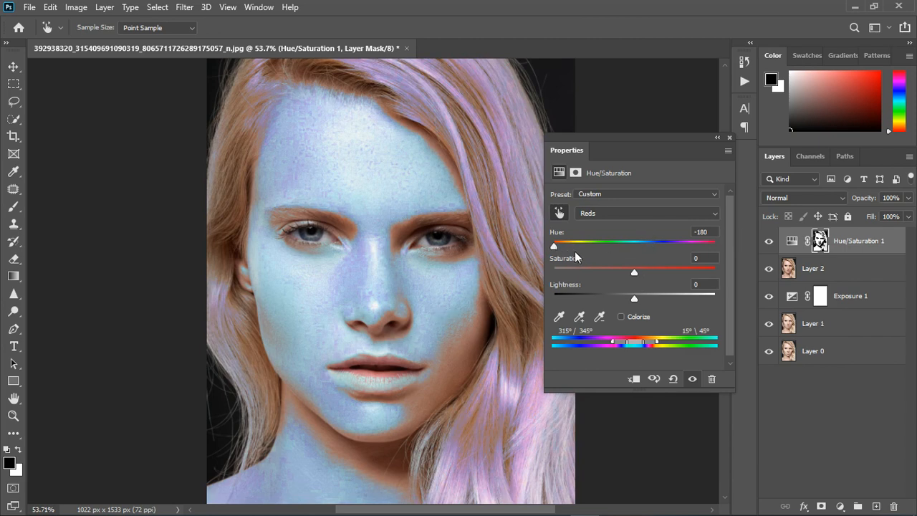
pyautogui.moveTo(555, 248); pyautogui.dragTo(635, 249)
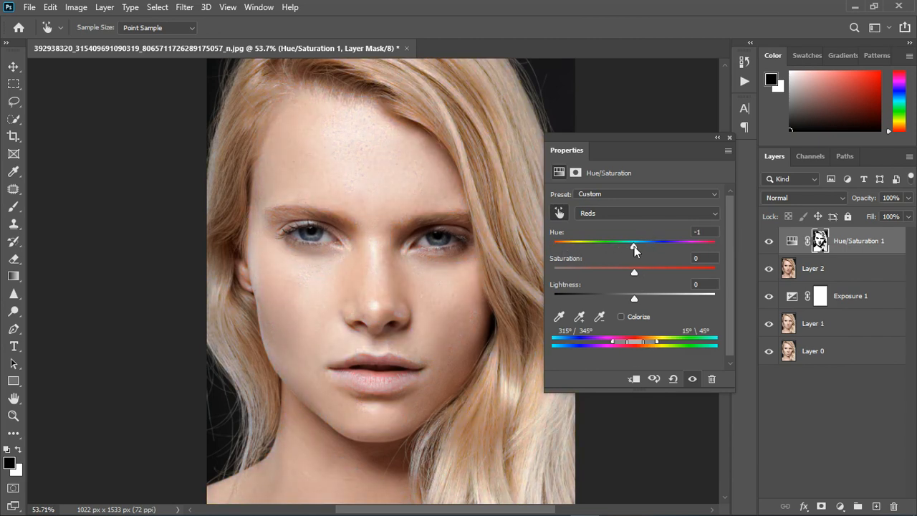
# Set the Reds of the Hue/Saturation 1 adjustment to hue +6, saturation +37 and lightness -5.
pyautogui.moveTo(634, 300)
pyautogui.mouseDown()
pyautogui.moveTo(560, 301)
pyautogui.moveTo(629, 304)
pyautogui.mouseUp()
pyautogui.click(698, 384)
pyautogui.click(699, 384)
pyautogui.moveTo(633, 247); pyautogui.dragTo(653, 274)
pyautogui.moveTo(665, 279); pyautogui.dragTo(664, 279)
pyautogui.scroll(-3, 345, 293)
pyautogui.scroll(2, 412, 306)
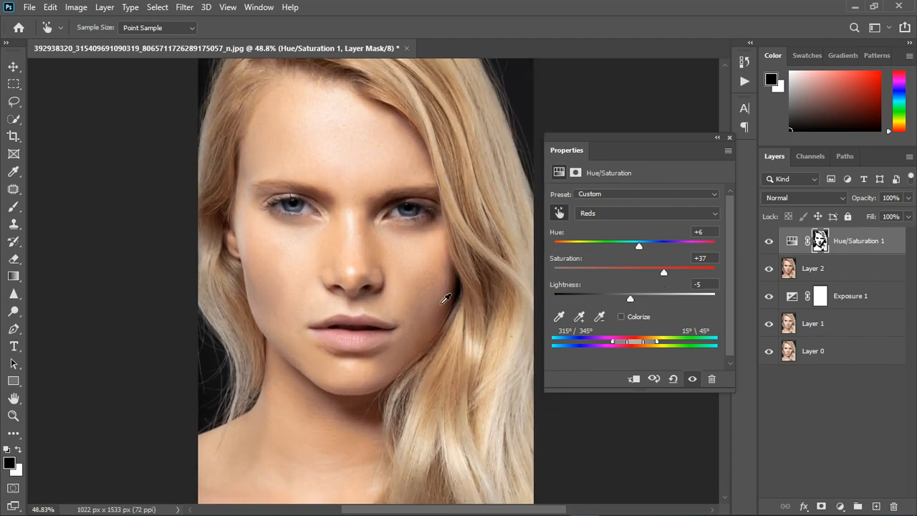
# Fine-tune the Reds by slightly lowering their hue and saturation, and close the adjustment's properties.
pyautogui.moveTo(641, 249)
pyautogui.mouseDown()
pyautogui.moveTo(649, 249)
pyautogui.moveTo(638, 249)
pyautogui.mouseUp()
pyautogui.moveTo(664, 273); pyautogui.dragTo(631, 301)
pyautogui.moveTo(663, 272); pyautogui.dragTo(662, 272)
pyautogui.click(730, 138)
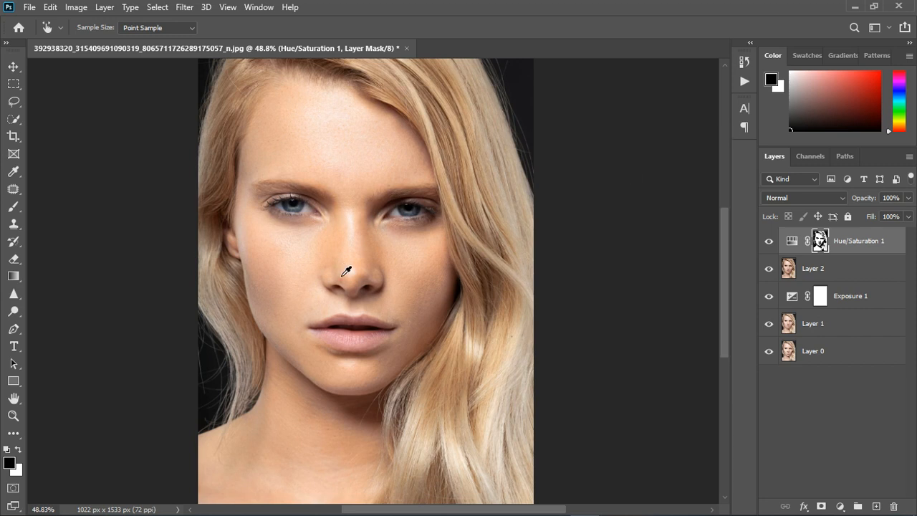
# Compare the whole portrait with the Hue/Saturation 1 layer hidden and shown, and inspect the face up close.
pyautogui.scroll(-4, 348, 271)
pyautogui.scroll(1, 374, 299)
pyautogui.click(769, 243)
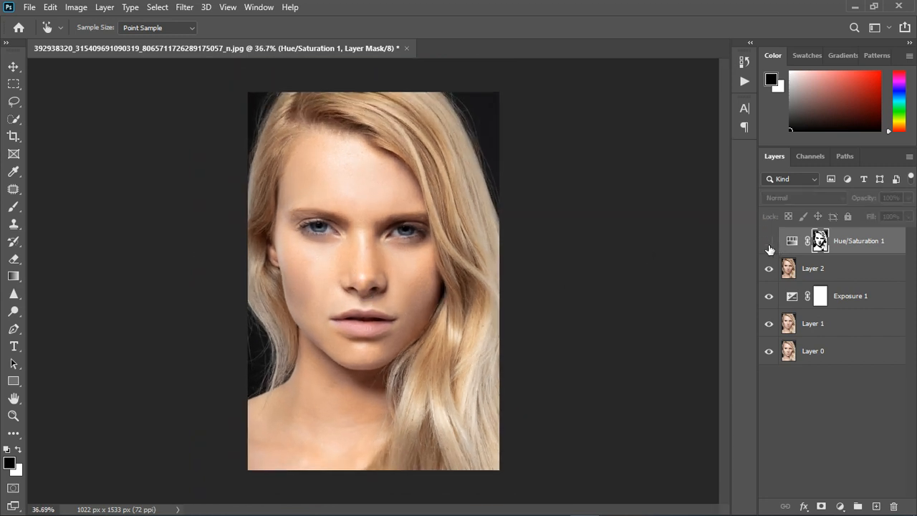
pyautogui.click(768, 244)
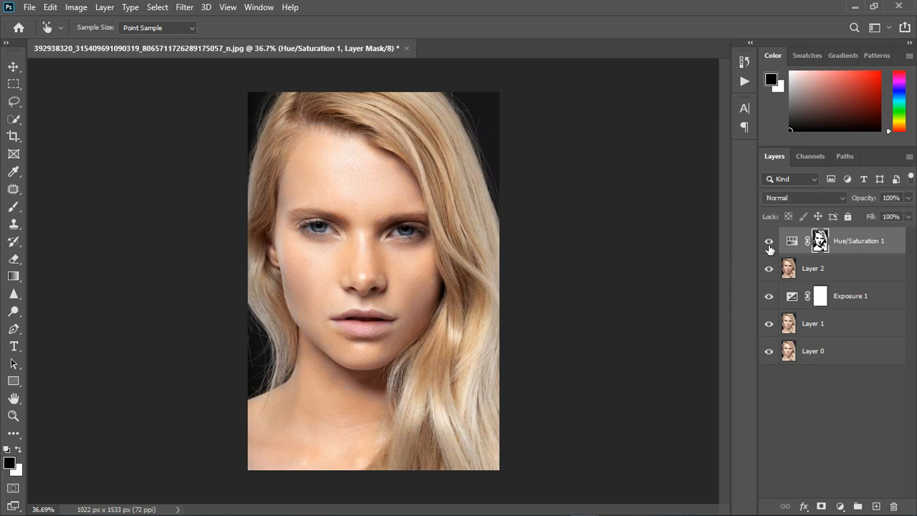
pyautogui.click(769, 247)
pyautogui.click(769, 248)
pyautogui.scroll(3, 372, 241)
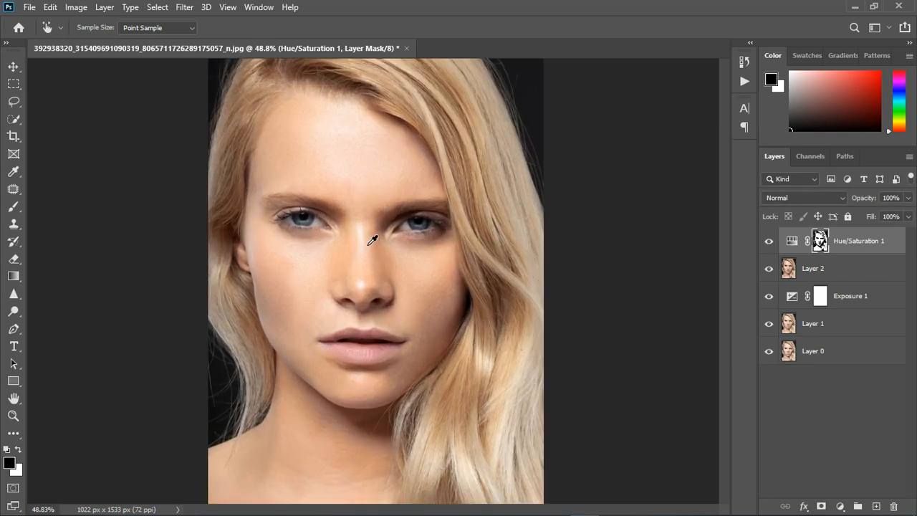
pyautogui.scroll(1, 373, 241)
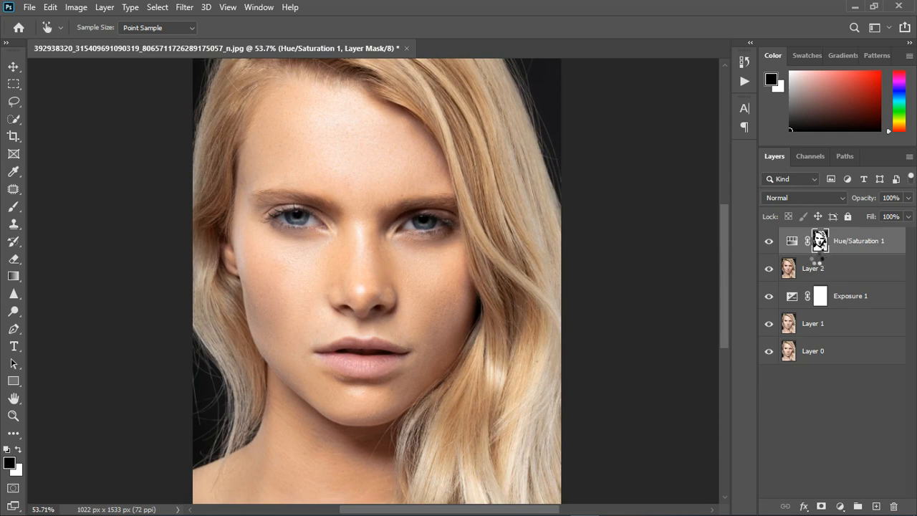
# Stamp all visible layers into a new top layer and add a Vibrance adjustment layer above it with slightly raised vibrance.
pyautogui.hotkey('ctrl', 'shift', 'alt', 'e')
pyautogui.click(840, 507)
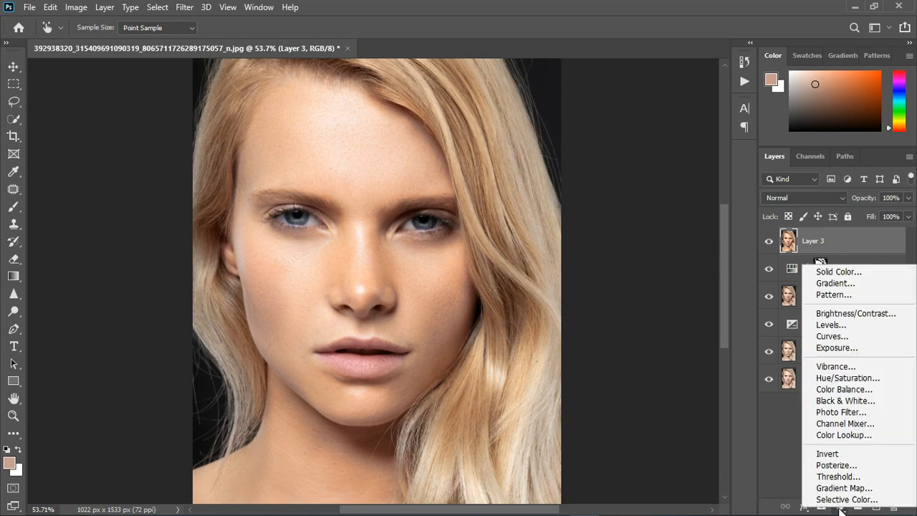
pyautogui.click(851, 373)
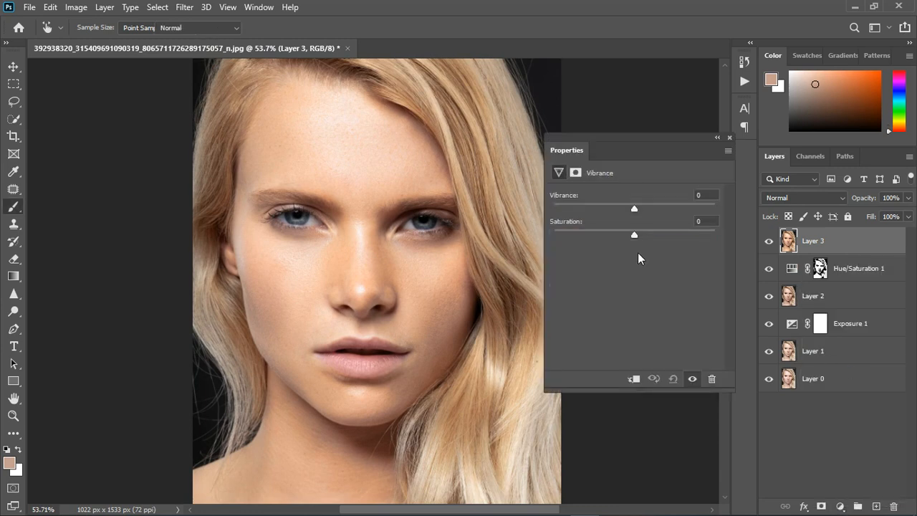
pyautogui.moveTo(635, 209); pyautogui.dragTo(650, 214)
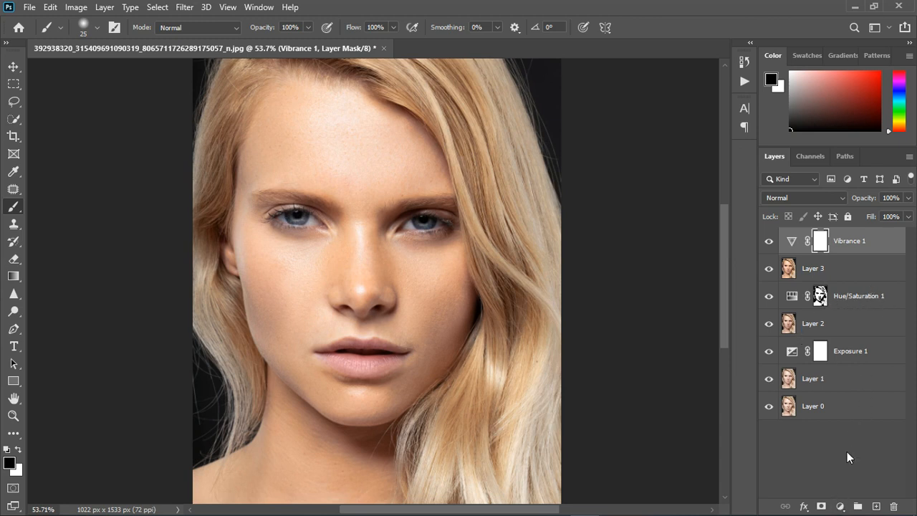
# Stamp all visible layers into a new top layer and select its skin highlights with Color Range, sampling the face at fuzziness 13.
pyautogui.hotkey('ctrl', 'shift', 'alt', 'e')
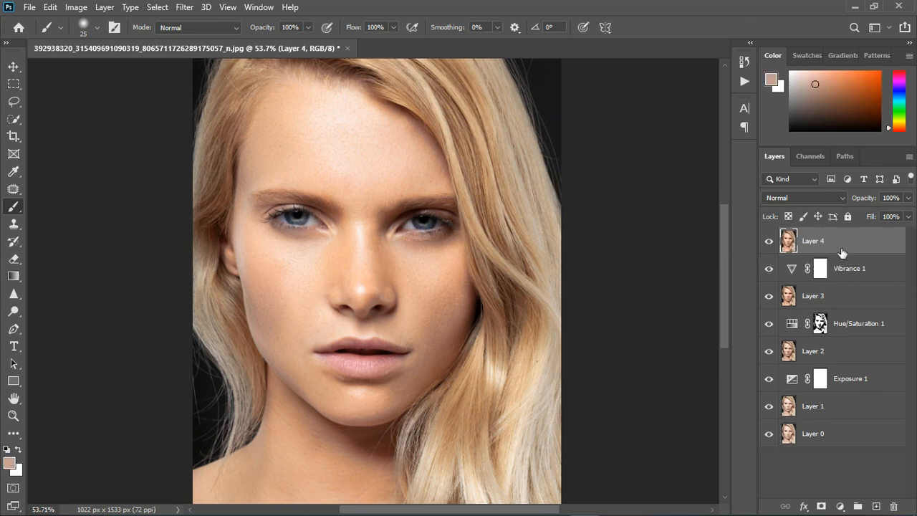
pyautogui.click(157, 7)
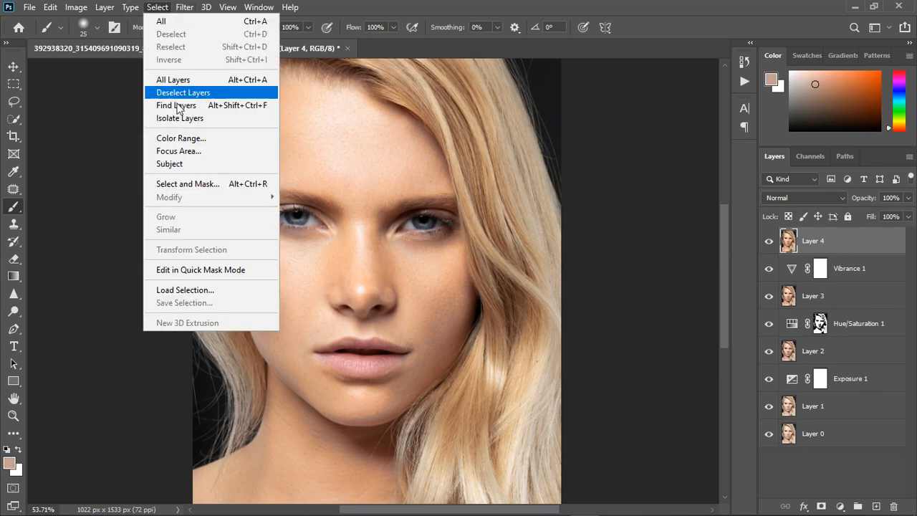
pyautogui.click(180, 139)
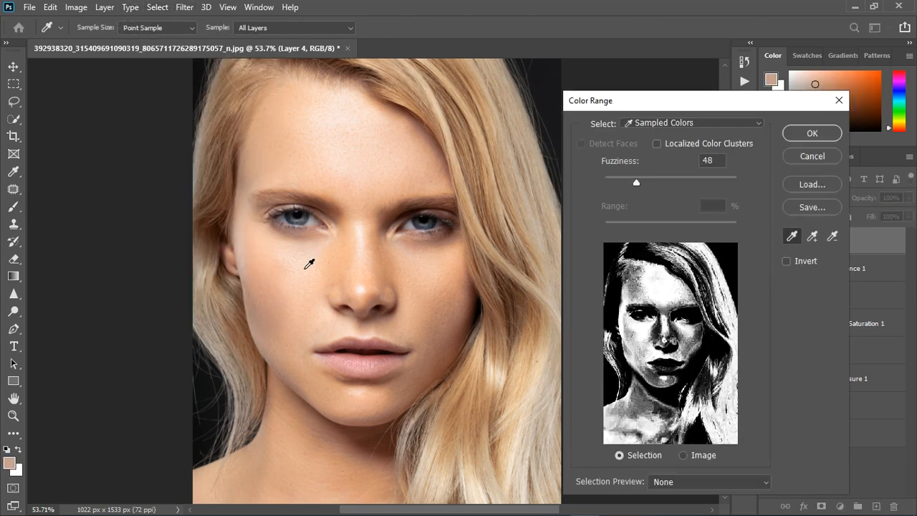
pyautogui.click(312, 266)
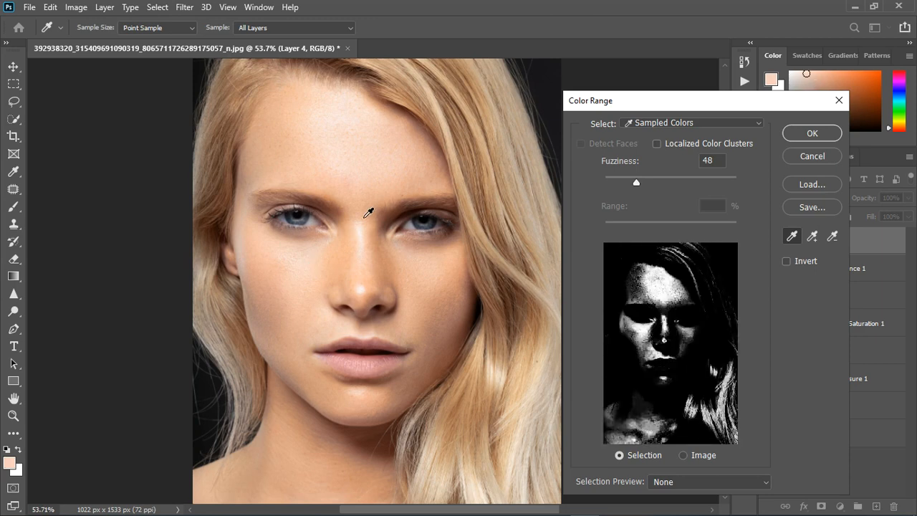
pyautogui.click(365, 248)
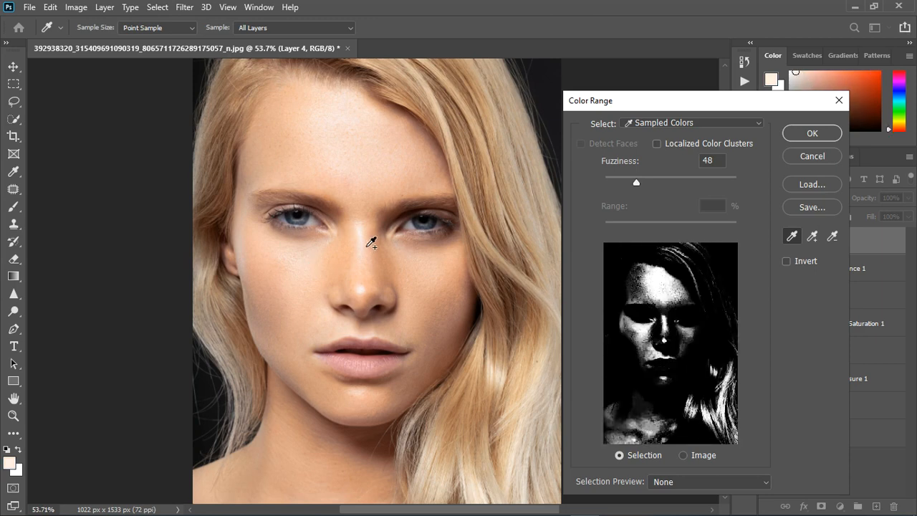
pyautogui.moveTo(636, 185); pyautogui.dragTo(625, 186)
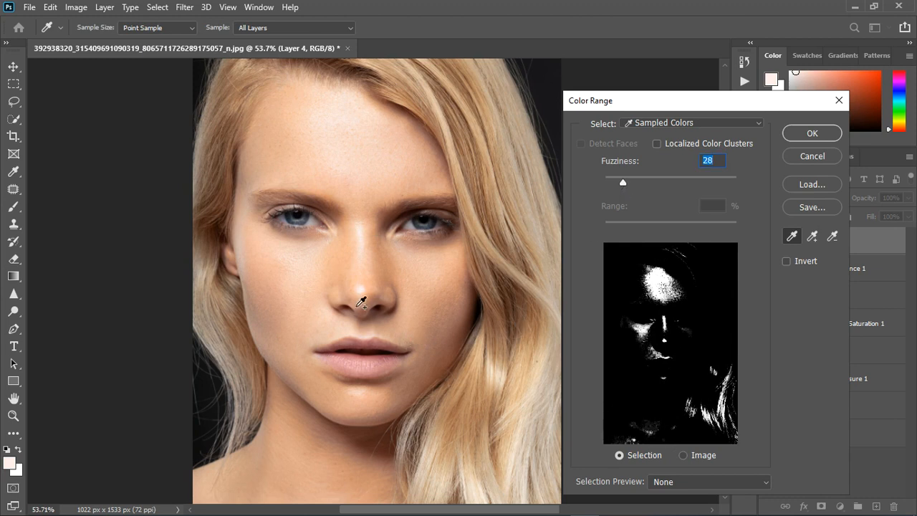
pyautogui.click(365, 303)
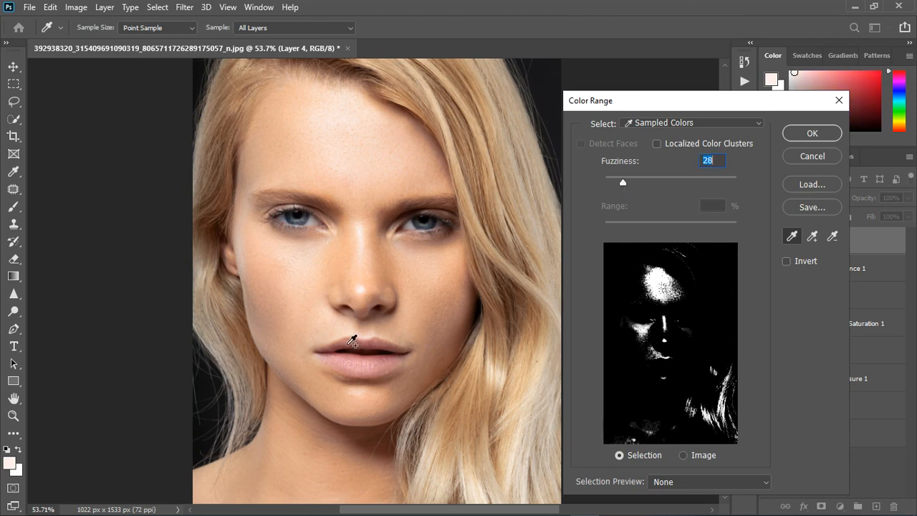
pyautogui.click(337, 346)
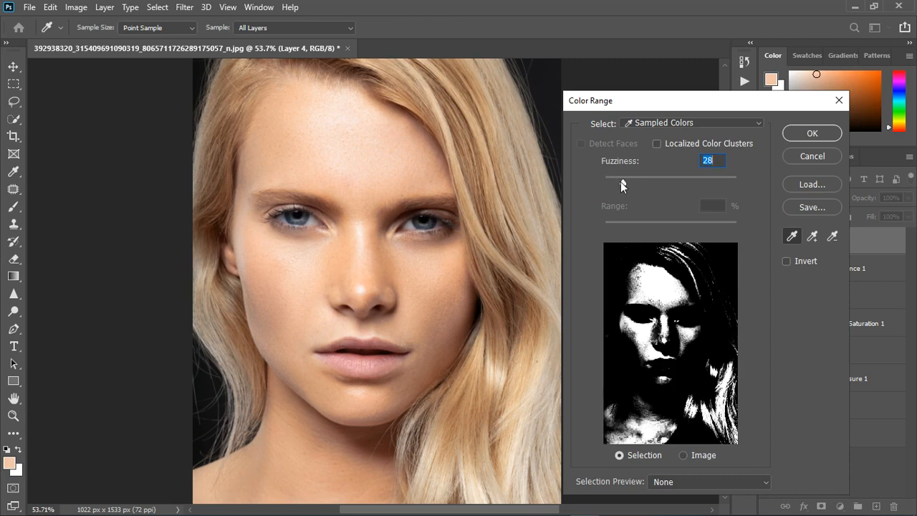
pyautogui.moveTo(620, 181); pyautogui.dragTo(614, 184)
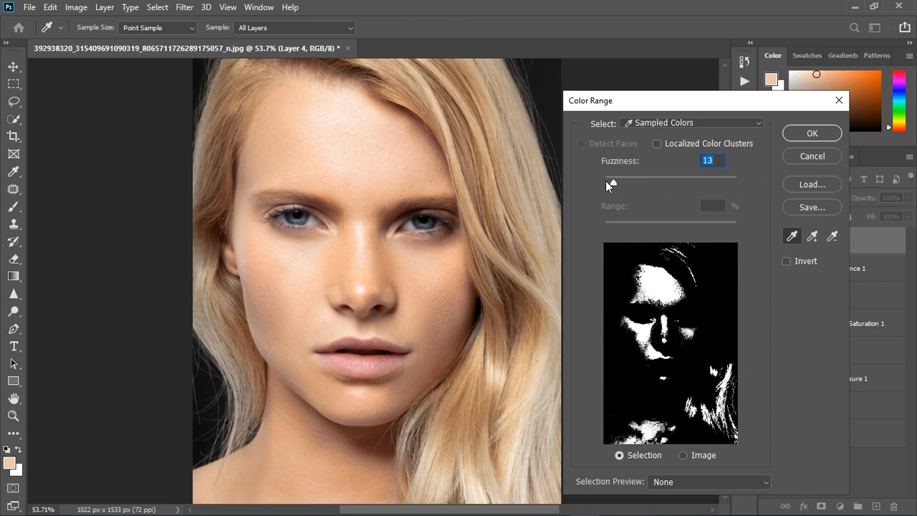
pyautogui.click(812, 134)
pyautogui.press('b')
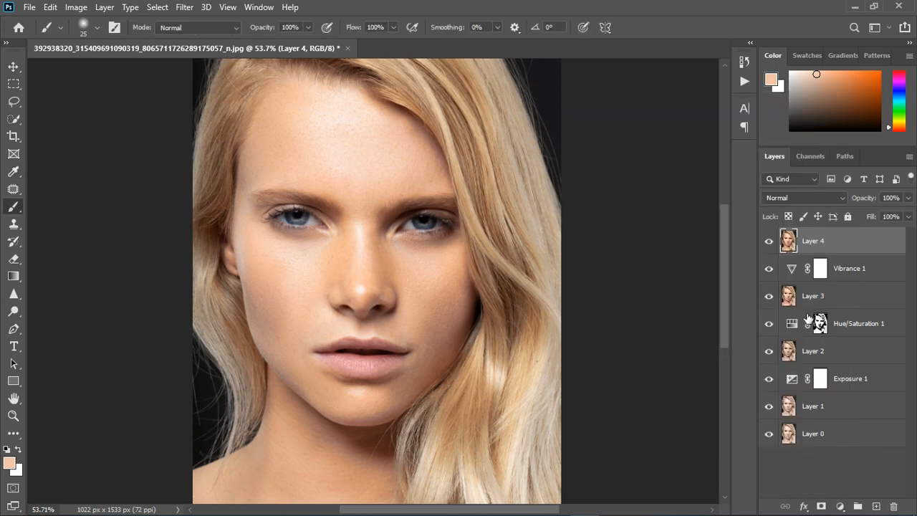
# Add a Hue/Saturation adjustment layer masked by the highlight selection, with saturation +28 and lightness -2.
pyautogui.click(840, 505)
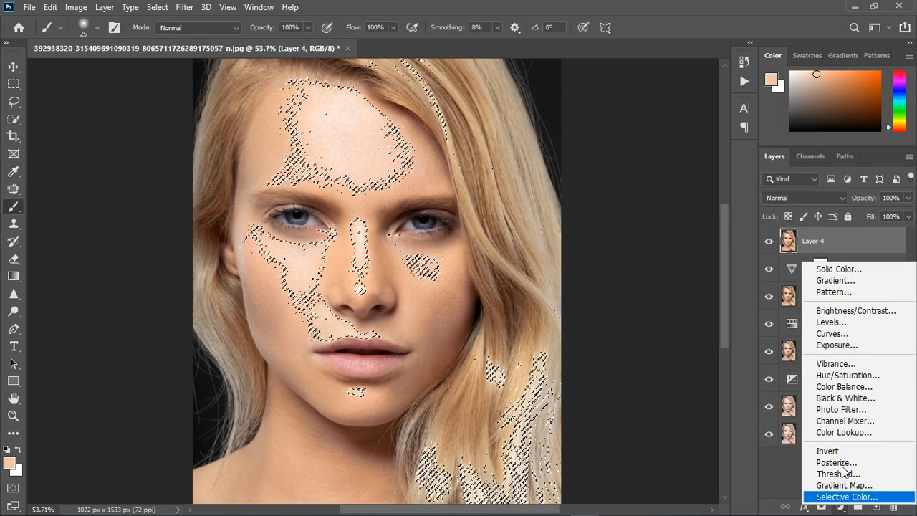
pyautogui.click(845, 377)
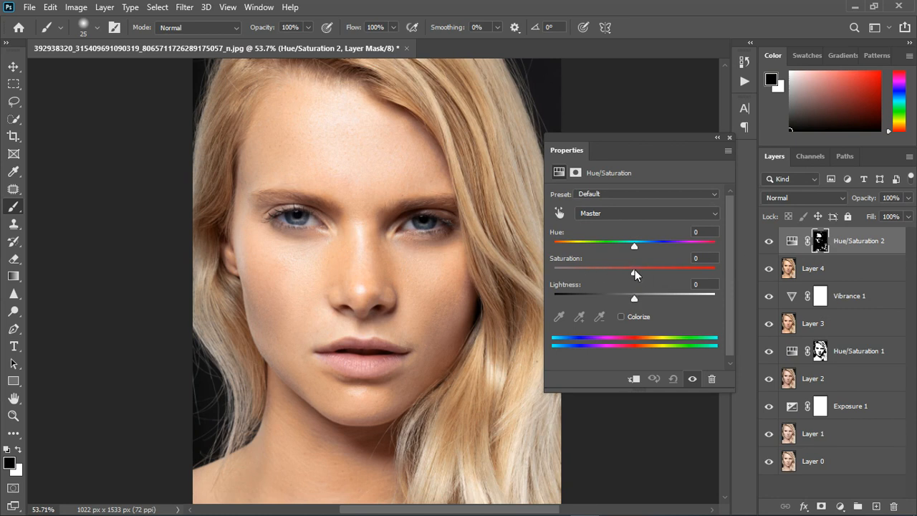
pyautogui.moveTo(635, 269); pyautogui.dragTo(680, 272)
pyautogui.moveTo(670, 273); pyautogui.dragTo(670, 273)
pyautogui.moveTo(670, 270); pyautogui.dragTo(658, 276)
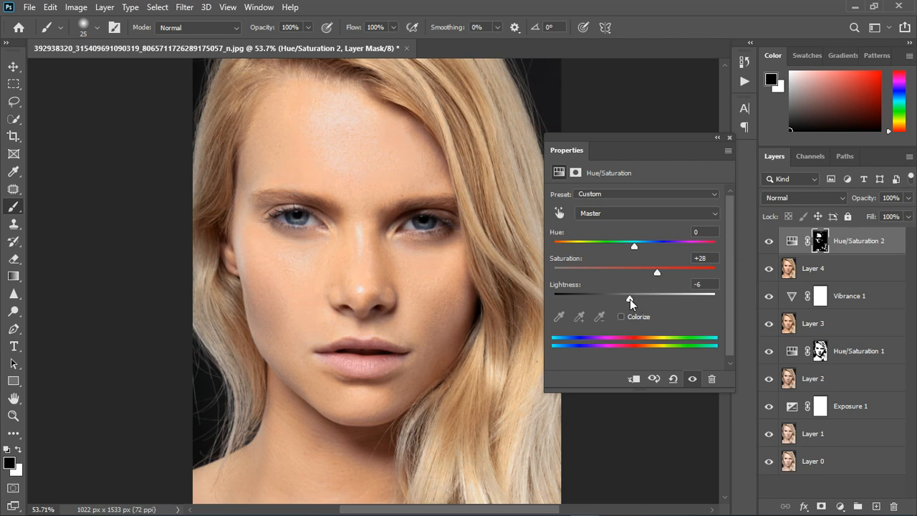
pyautogui.moveTo(630, 299); pyautogui.dragTo(632, 299)
pyautogui.moveTo(636, 246)
pyautogui.mouseDown()
pyautogui.moveTo(645, 248)
pyautogui.moveTo(635, 251)
pyautogui.mouseUp()
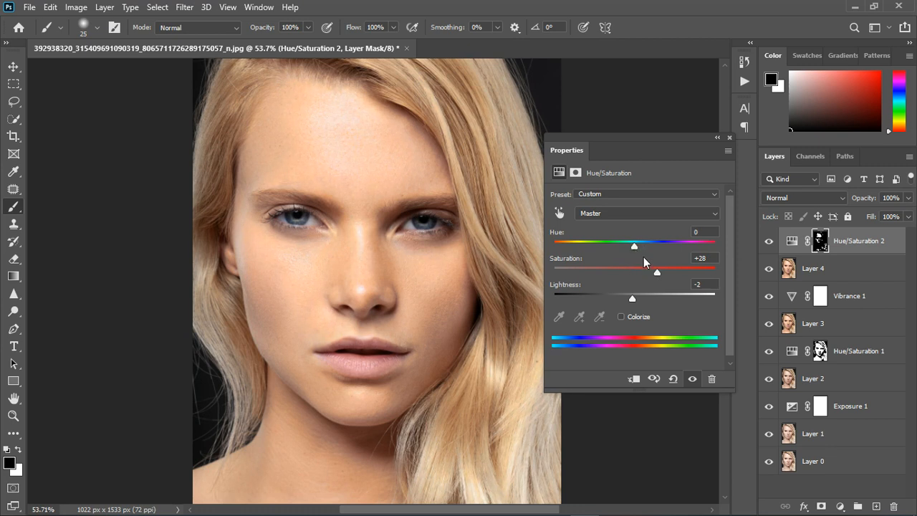
pyautogui.click(729, 137)
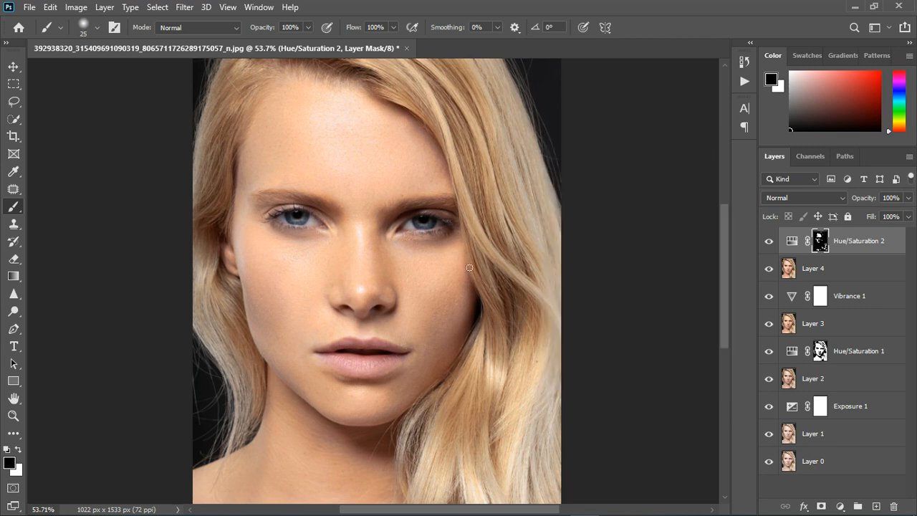
# Compare the portrait with the Hue/Saturation 2 layer hidden and shown, and view the whole image.
pyautogui.click(771, 244)
pyautogui.click(771, 244)
pyautogui.hotkey('ctrl', '-')
pyautogui.hotkey('ctrl', '-')
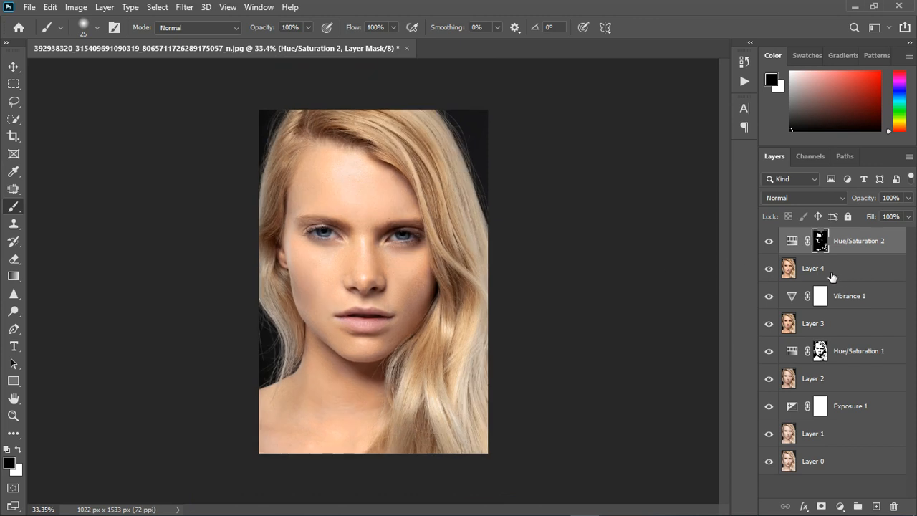
# Stamp all visible layers into a new top layer and open it in the Camera Raw Filter.
pyautogui.hotkey('ctrl', 'alt', 'shift', 'e')
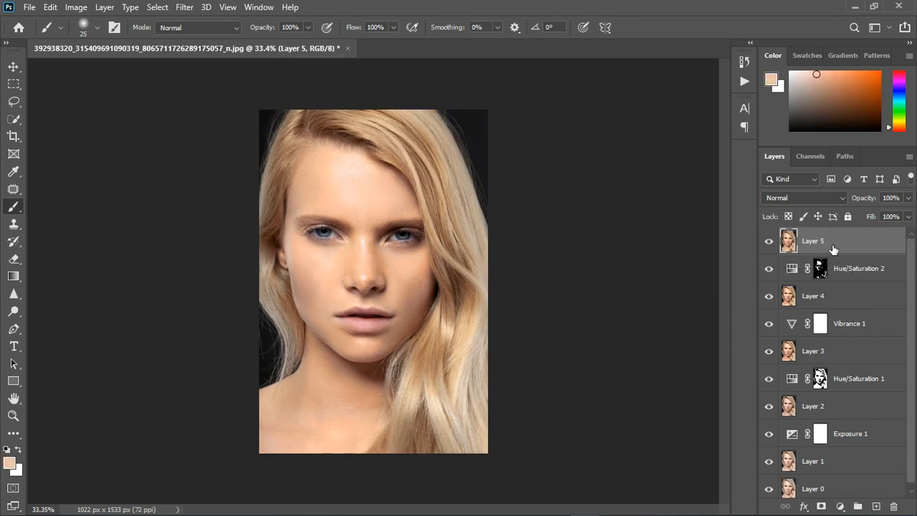
pyautogui.scroll(5, 342, 239)
pyautogui.scroll(-1, 321, 129)
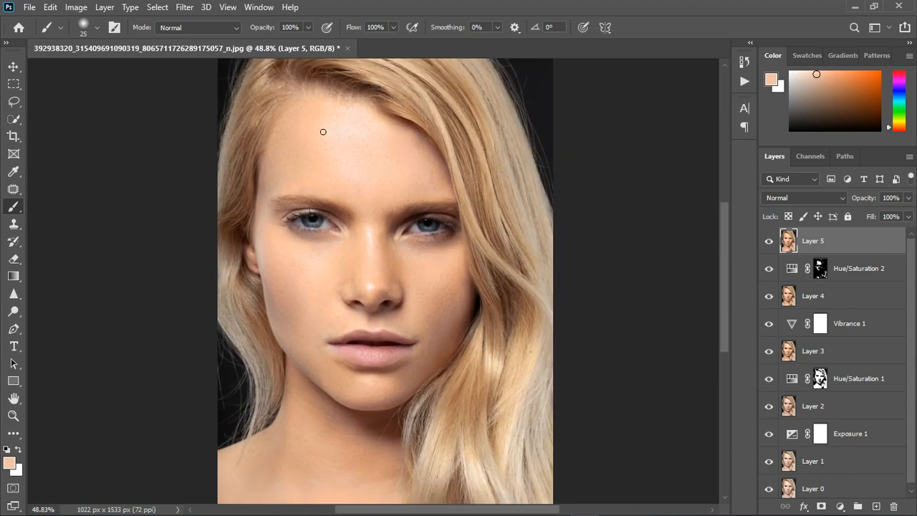
pyautogui.click(189, 8)
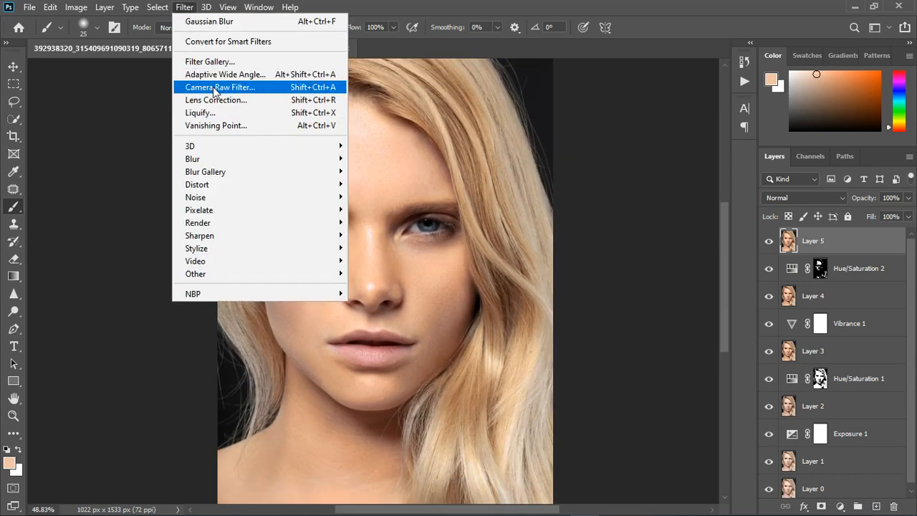
pyautogui.click(214, 89)
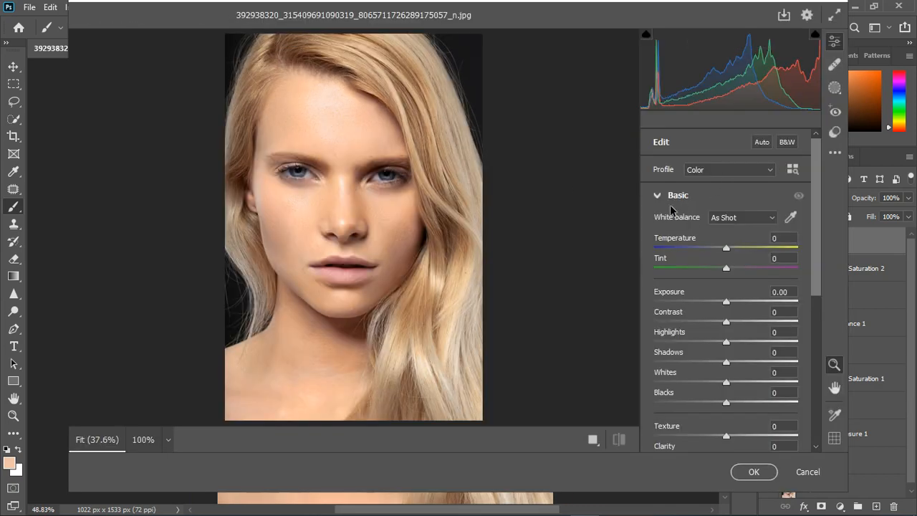
# In the Color Mixer, set the hue of Reds to -29, Oranges +11, Yellows -12, Blues -24 and Purples -20, and raise the Aquas hue.
pyautogui.click(656, 196)
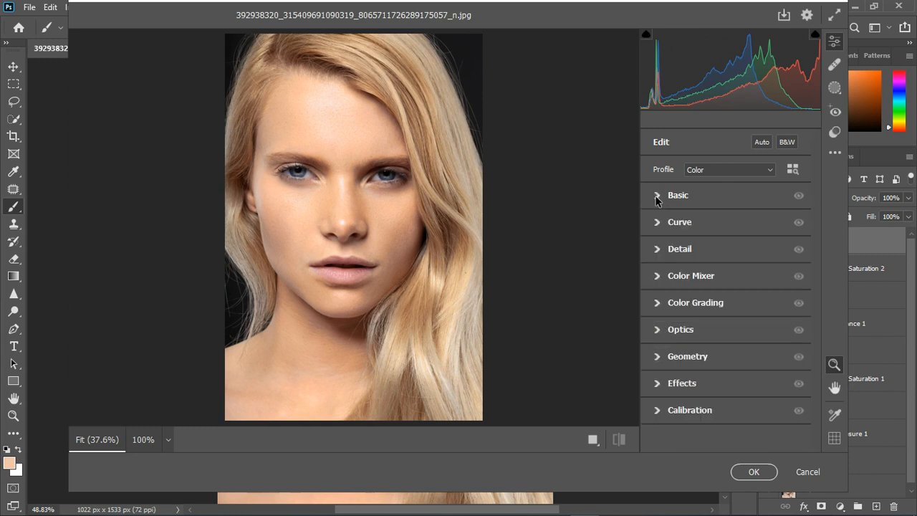
pyautogui.click(659, 278)
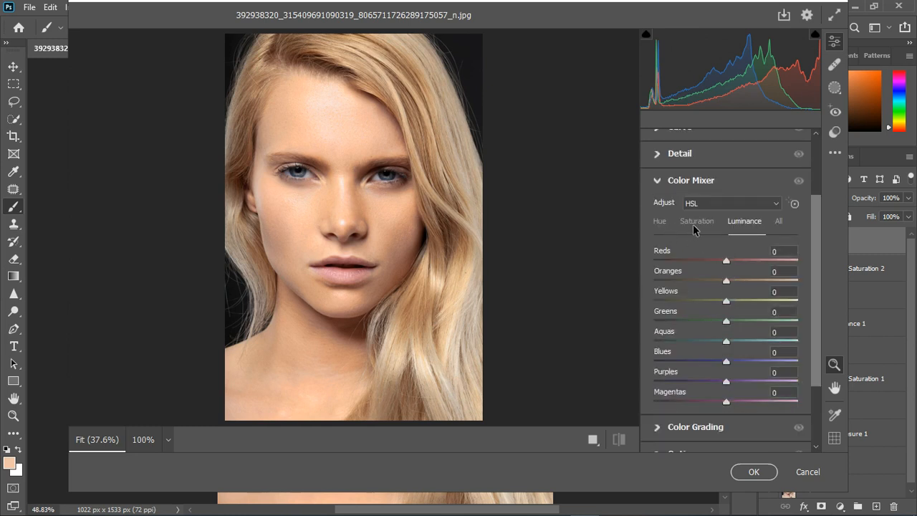
pyautogui.click(660, 224)
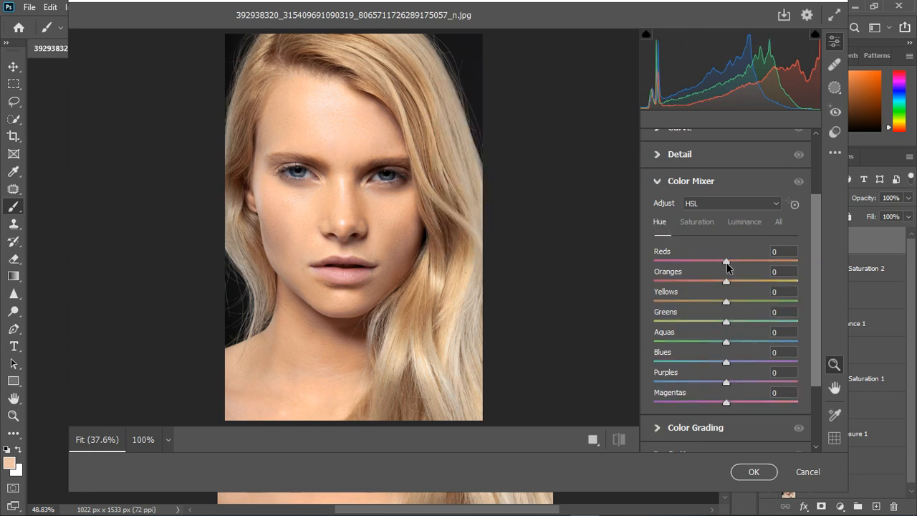
pyautogui.moveTo(725, 260); pyautogui.dragTo(714, 266)
pyautogui.moveTo(727, 301); pyautogui.dragTo(733, 281)
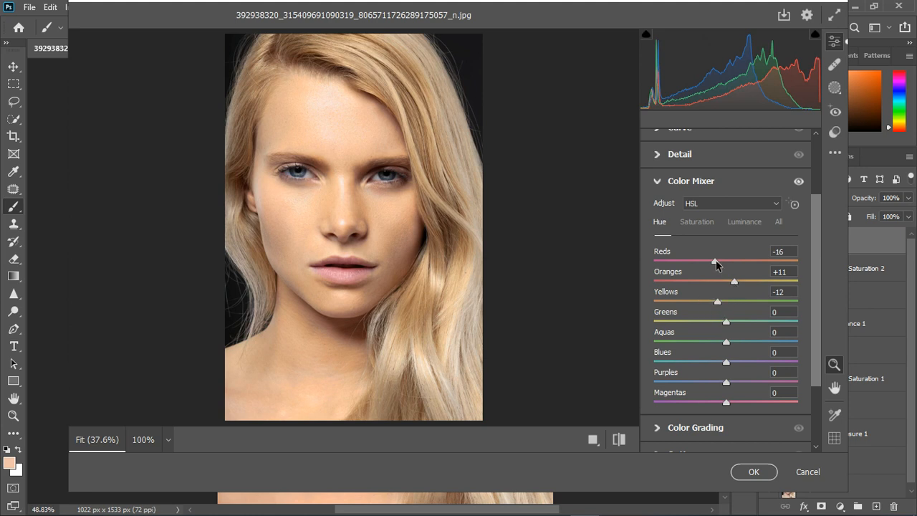
pyautogui.moveTo(712, 262); pyautogui.dragTo(705, 268)
pyautogui.moveTo(728, 368); pyautogui.dragTo(715, 387)
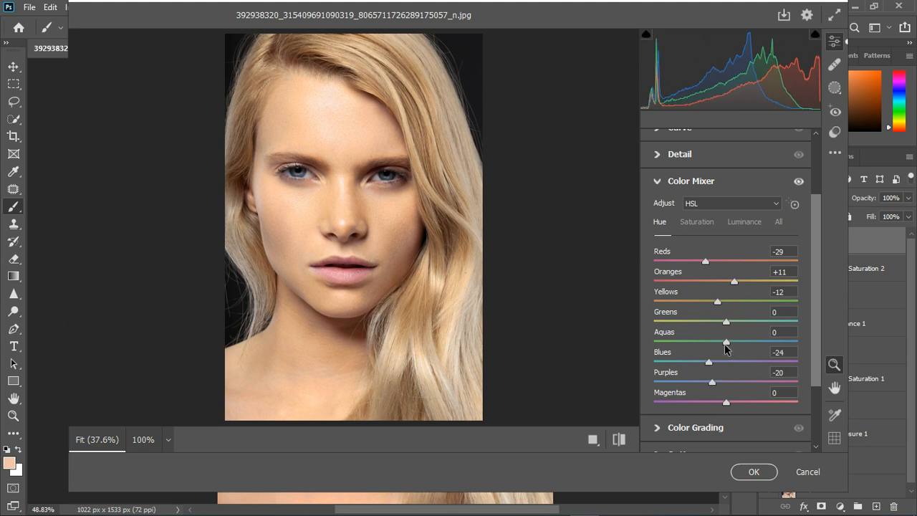
pyautogui.moveTo(726, 342); pyautogui.dragTo(745, 346)
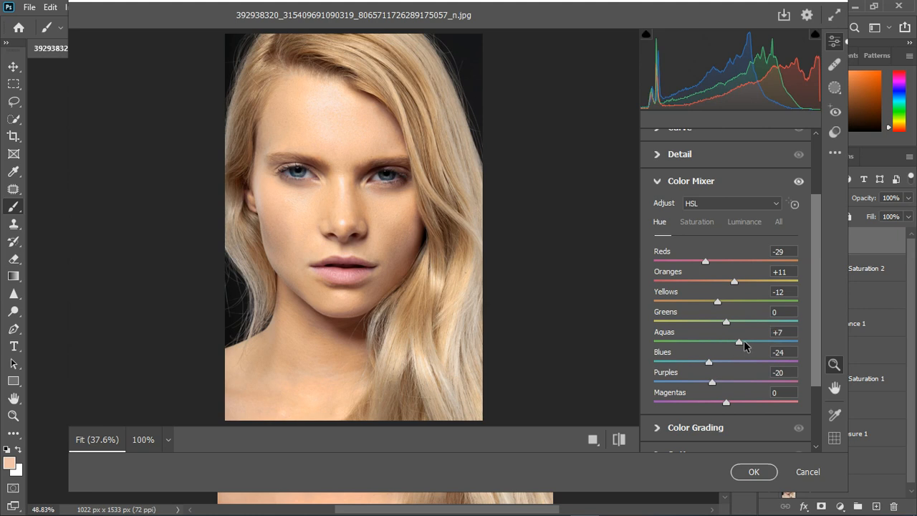
# Set the Color Mixer saturation of Reds, Oranges and Yellows to +9 each, and raise the Blues saturation.
pyautogui.click(697, 223)
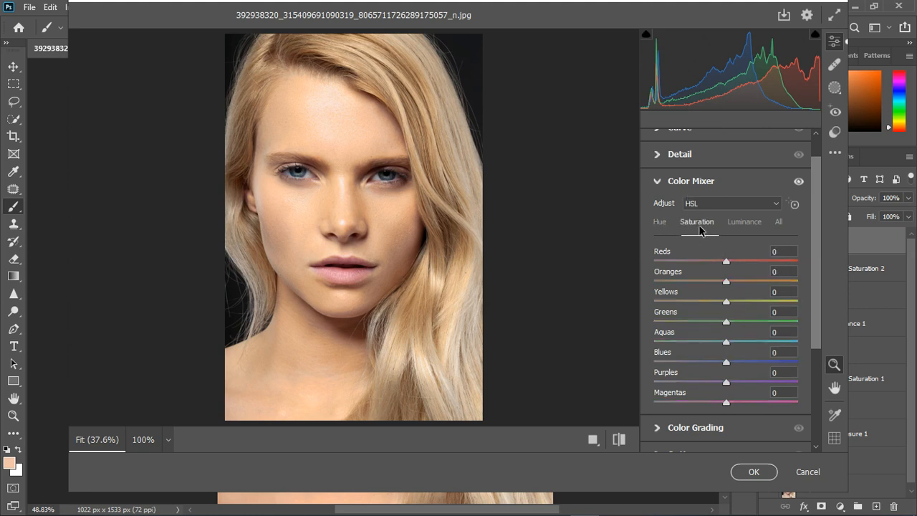
pyautogui.moveTo(725, 282); pyautogui.dragTo(733, 306)
pyautogui.moveTo(726, 261); pyautogui.dragTo(735, 304)
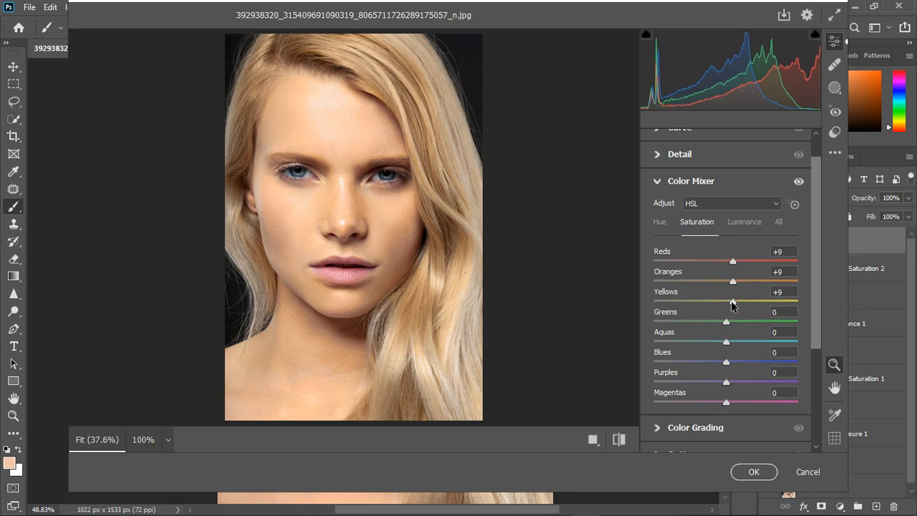
pyautogui.moveTo(727, 362)
pyautogui.mouseDown()
pyautogui.moveTo(747, 364)
pyautogui.moveTo(740, 362)
pyautogui.mouseUp()
# Set the Color Mixer luminance of Reds to -4, Oranges to -5 and Yellows to -6, and apply the Camera Raw Filter.
pyautogui.click(744, 223)
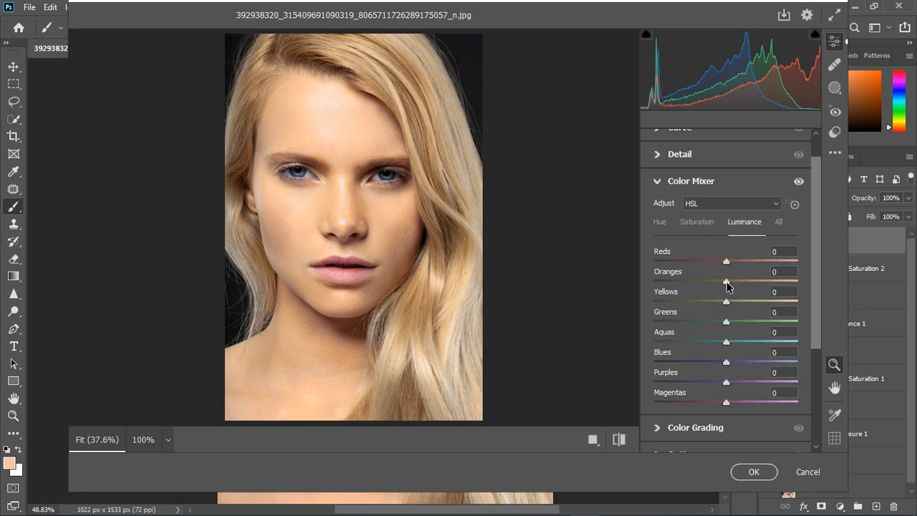
pyautogui.moveTo(726, 283); pyautogui.dragTo(720, 287)
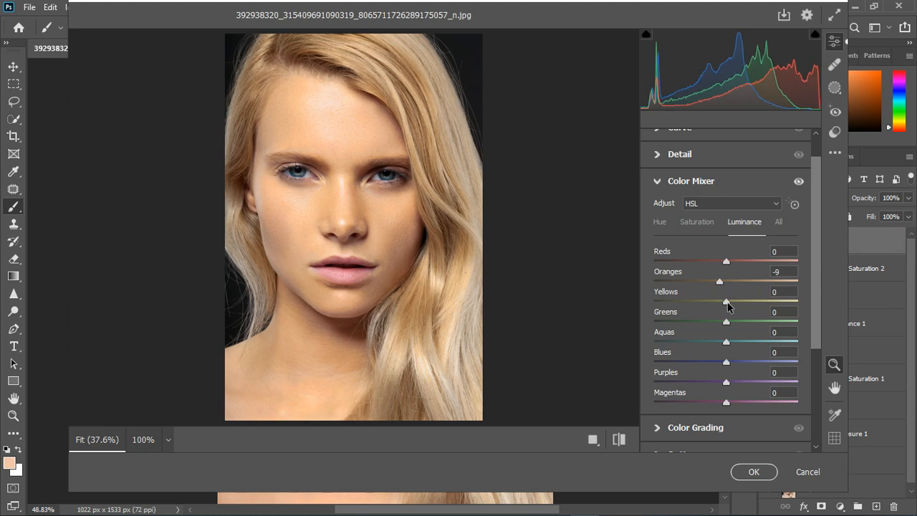
pyautogui.moveTo(725, 301); pyautogui.dragTo(722, 302)
pyautogui.moveTo(734, 261); pyautogui.dragTo(723, 282)
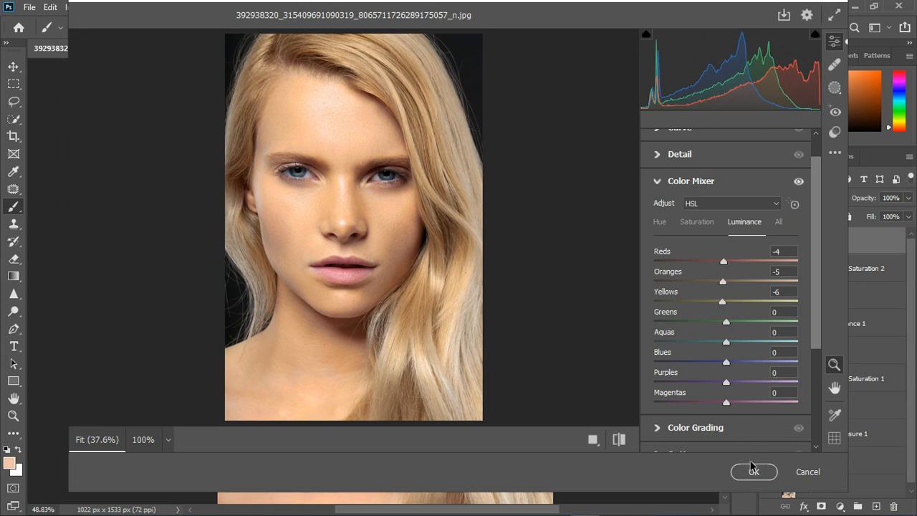
pyautogui.click(660, 184)
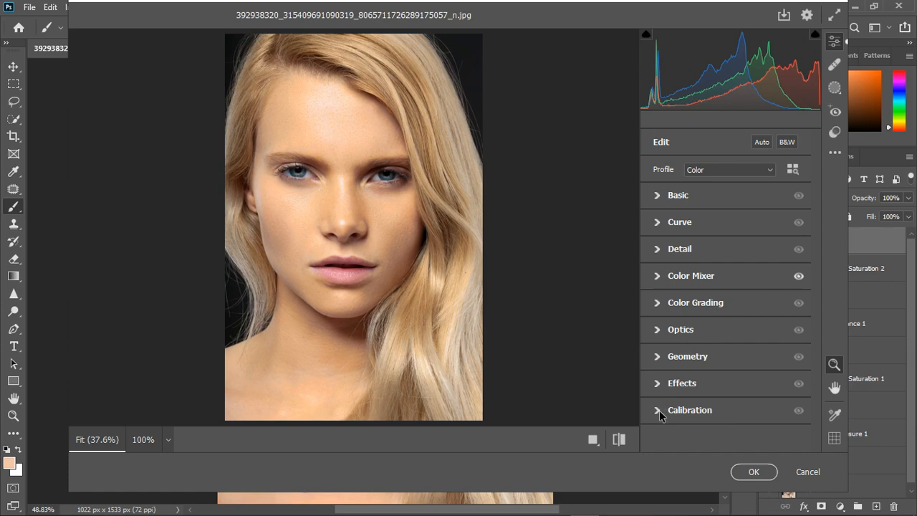
pyautogui.click(754, 472)
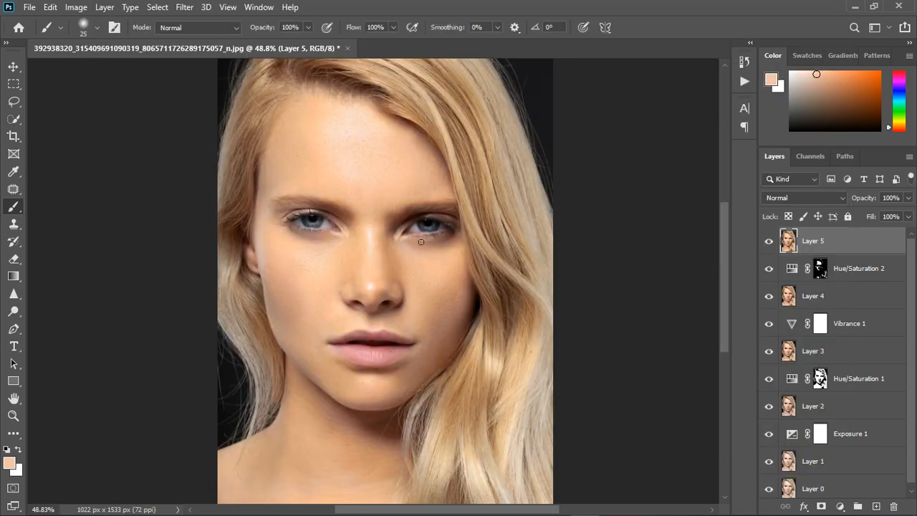
# Group all layers from Hue/Saturation 2 down to Layer 1, leaving Layer 5 and Layer 0 outside the group.
pyautogui.hotkey('ctrl', '0')
pyautogui.click(883, 277)
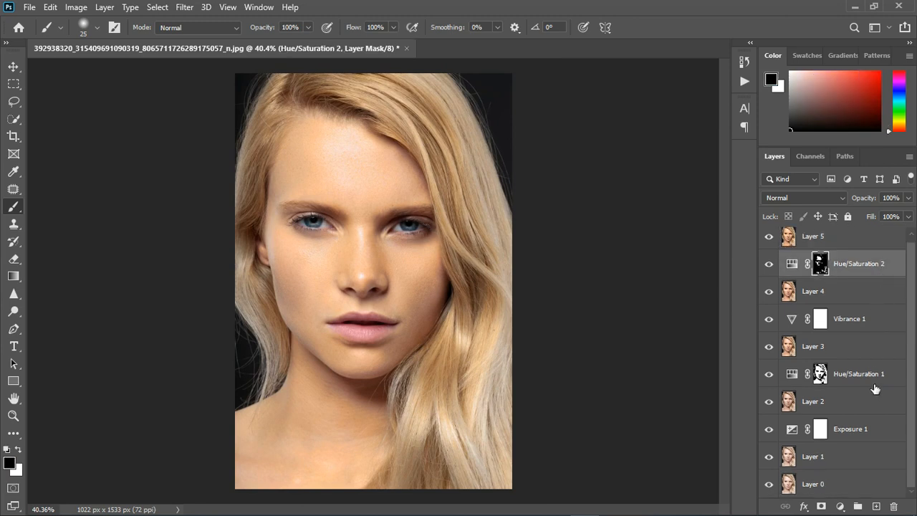
pyautogui.keyDown('shift'); pyautogui.click(871, 457); pyautogui.keyUp('shift')
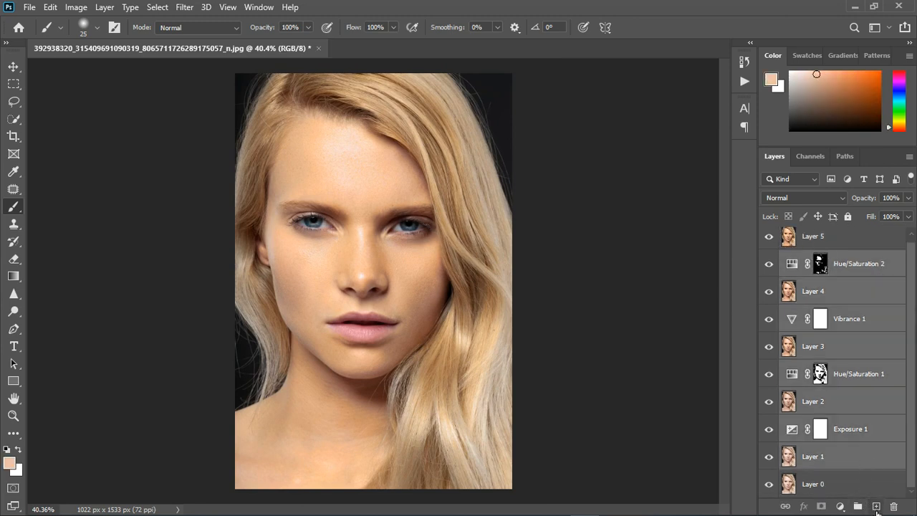
pyautogui.click(858, 507)
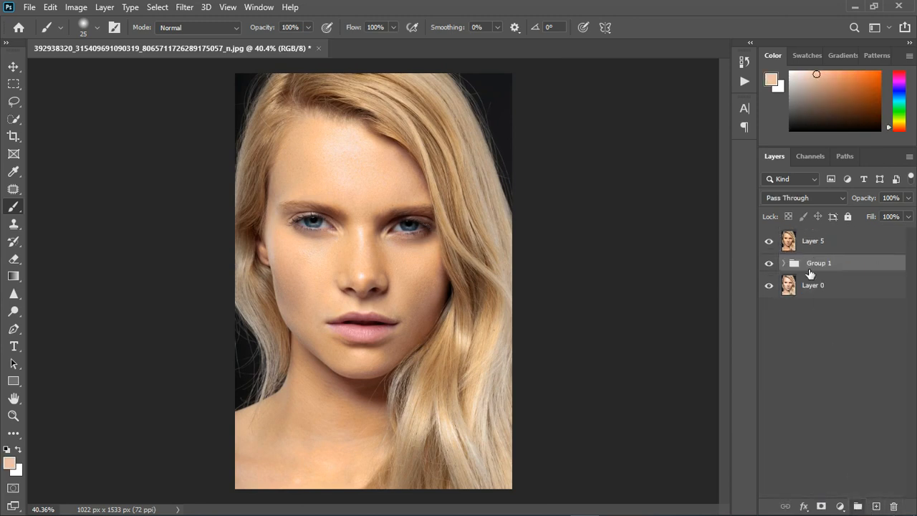
# Hide the layer group and compare the final Layer 5 with the original Layer 0 by hiding and showing Layer 5.
pyautogui.click(769, 264)
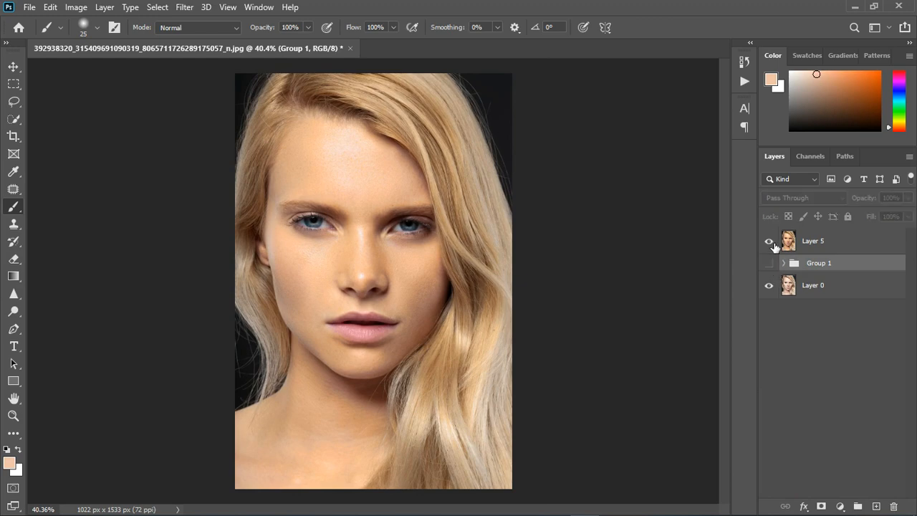
pyautogui.click(770, 242)
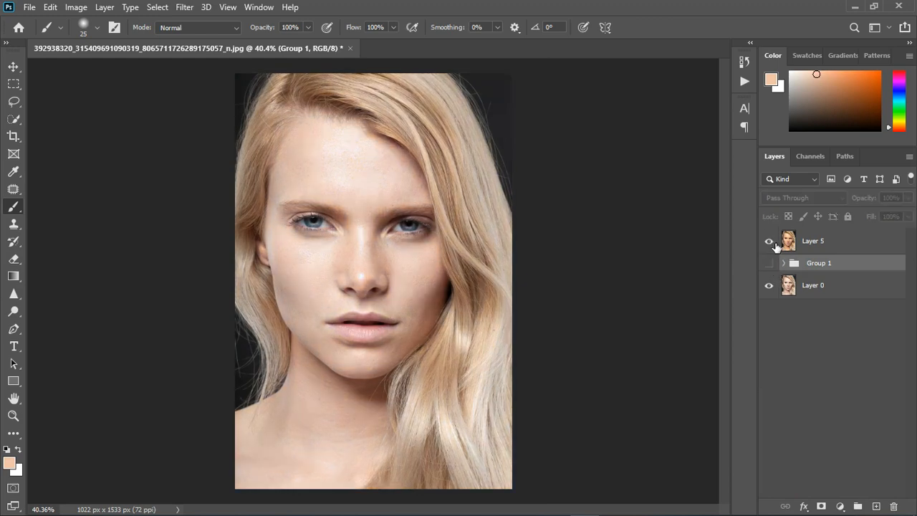
pyautogui.click(770, 242)
pyautogui.click(771, 242)
pyautogui.click(770, 243)
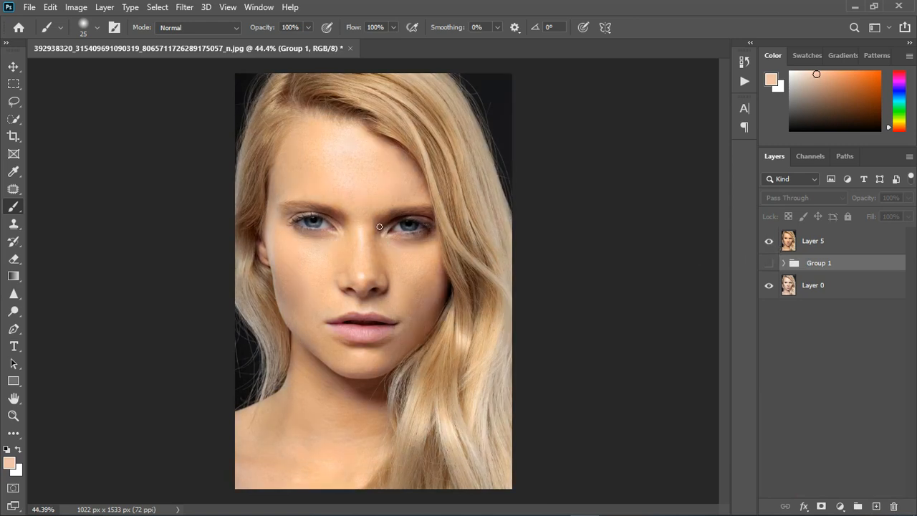
pyautogui.scroll(2, 381, 229)
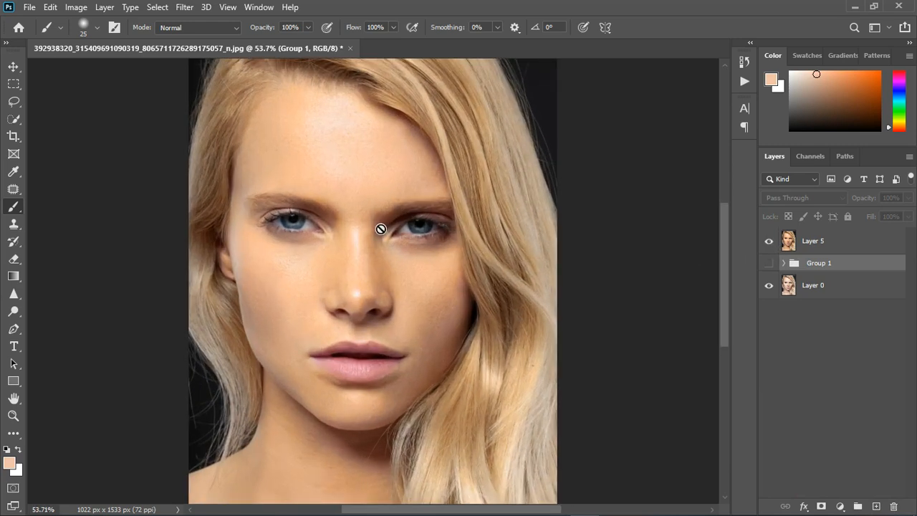